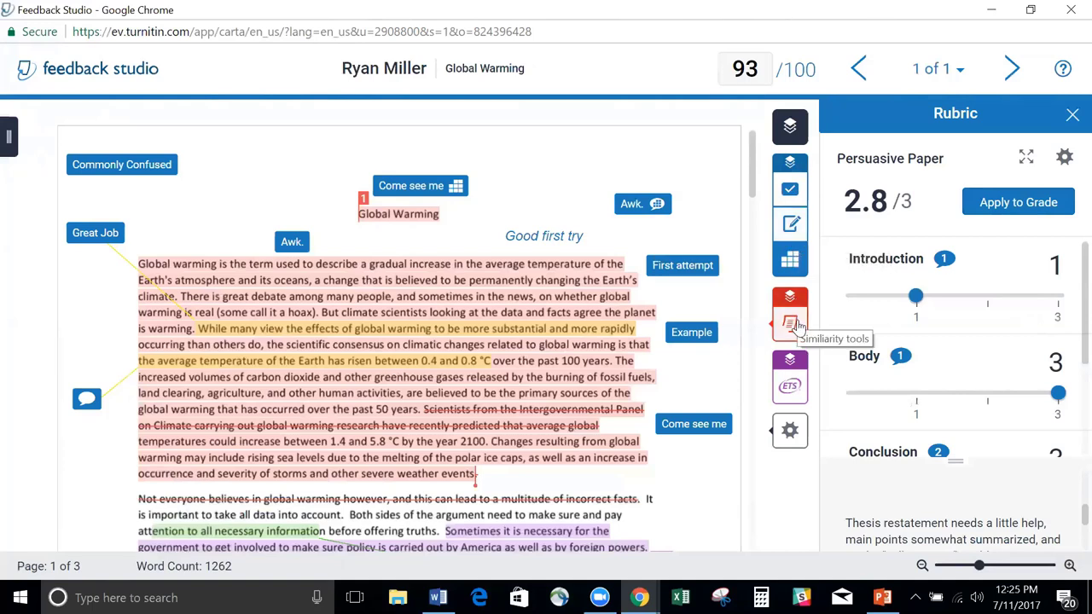
Step: Open the paper's Match Overview from the similarity tools and look through the full list of matched sources
{"action": "left_click", "coordinate": [798, 327]}
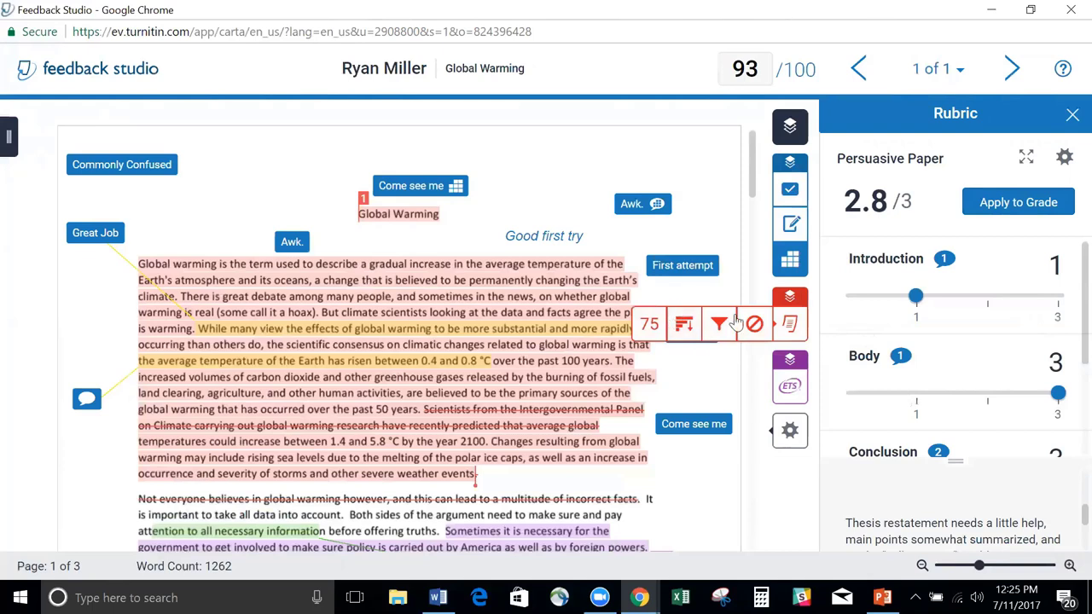
{"action": "left_click", "coordinate": [790, 332]}
{"action": "left_click", "coordinate": [790, 332]}
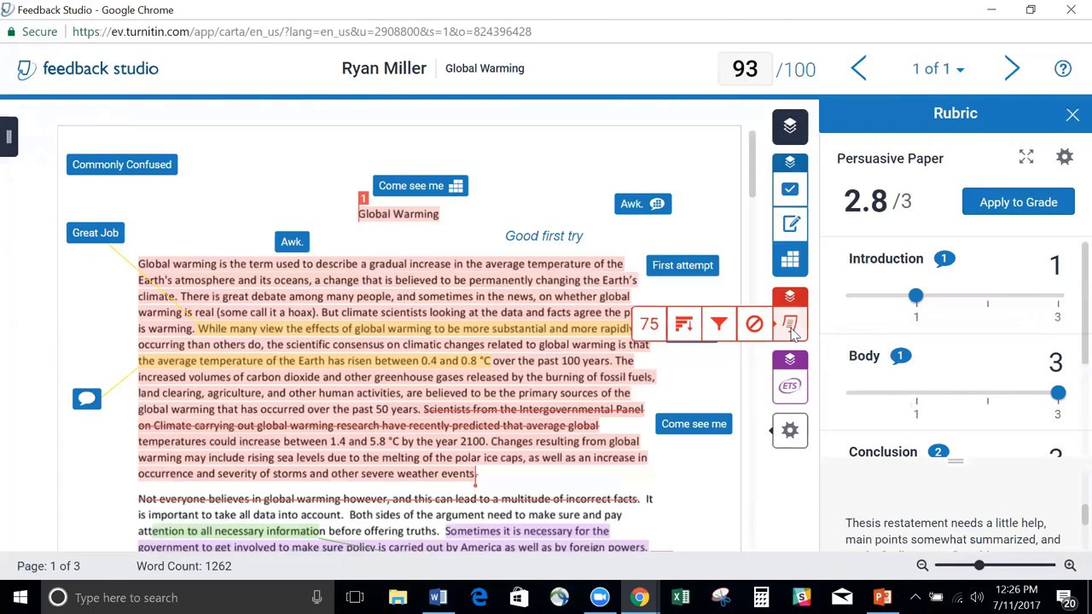
{"action": "left_click", "coordinate": [791, 332]}
{"action": "left_click", "coordinate": [791, 332]}
{"action": "left_click", "coordinate": [653, 331]}
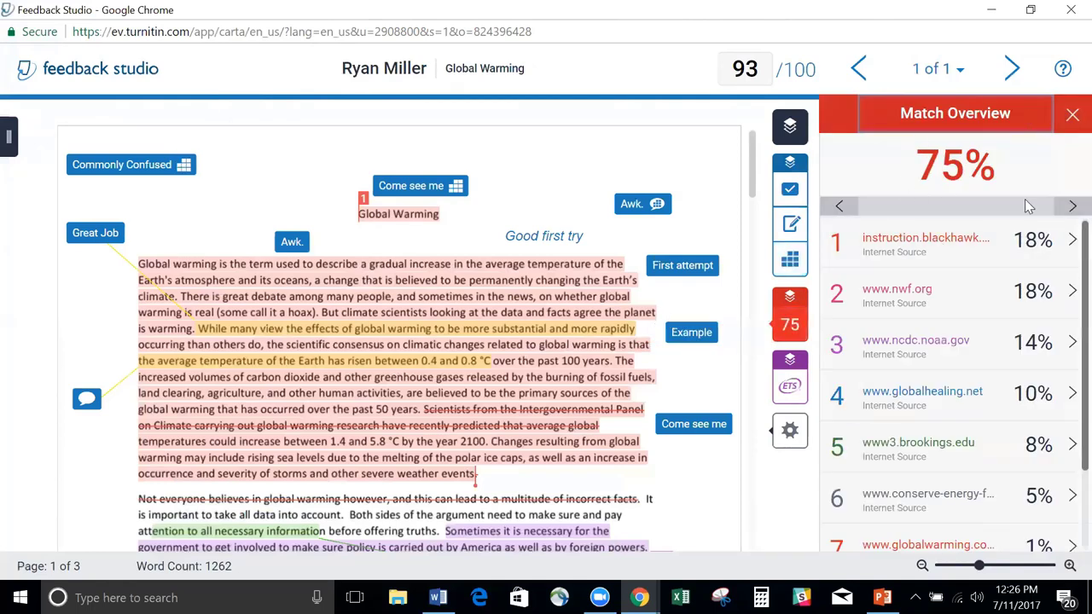
{"action": "scroll", "coordinate": [1066, 307], "scroll_direction": "down", "scroll_amount": 1}
{"action": "scroll", "coordinate": [1066, 312], "scroll_direction": "down", "scroll_amount": 1}
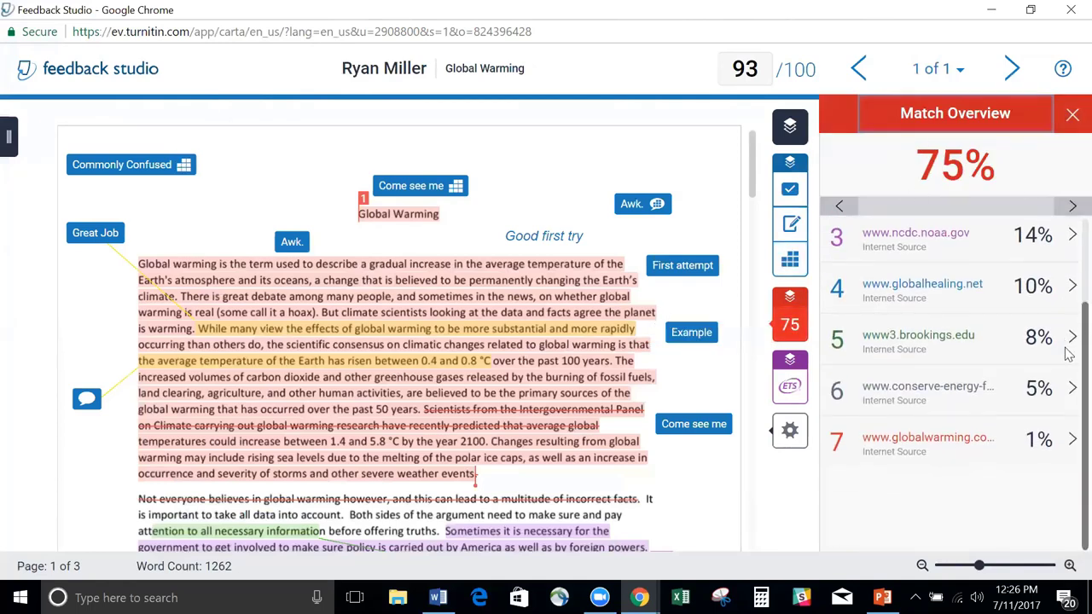
{"action": "scroll", "coordinate": [1066, 265], "scroll_direction": "up", "scroll_amount": 2}
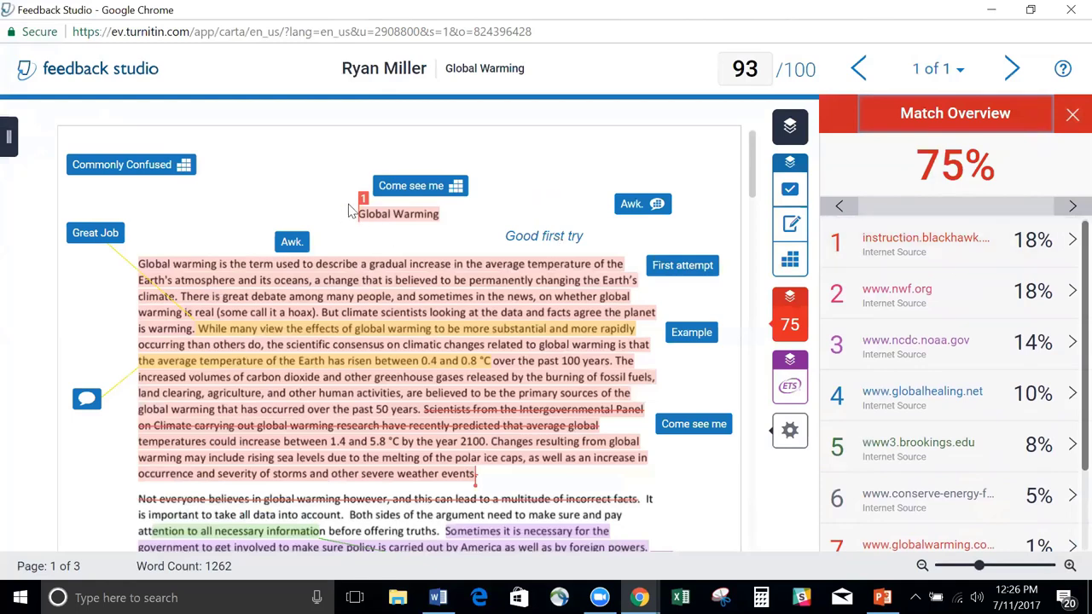
{"action": "left_click_drag", "start_coordinate": [754, 184], "coordinate": [765, 282]}
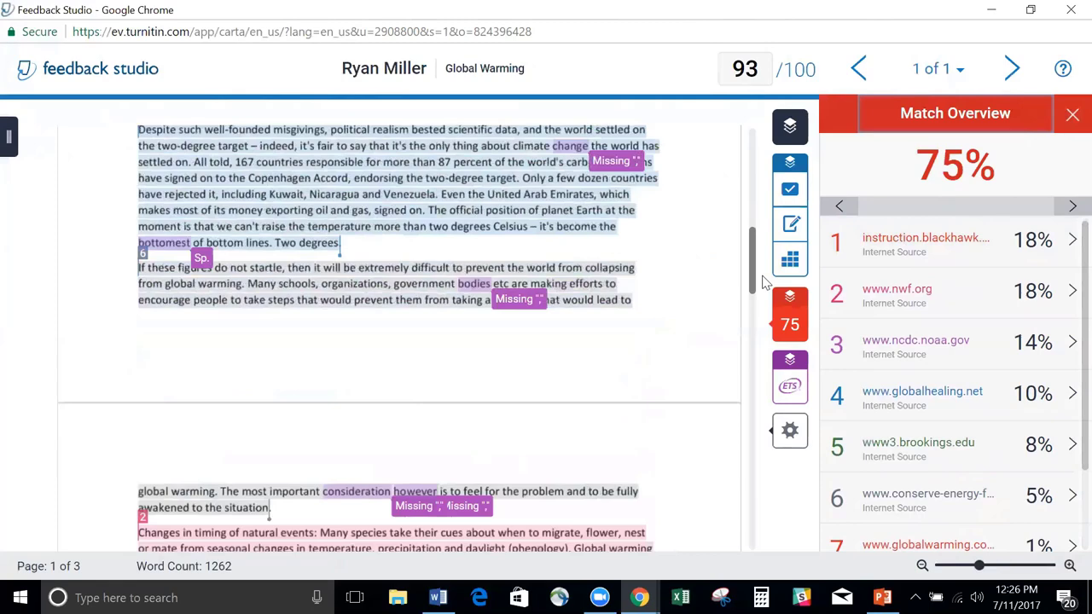
{"action": "scroll", "coordinate": [763, 285], "scroll_direction": "down", "scroll_amount": 1}
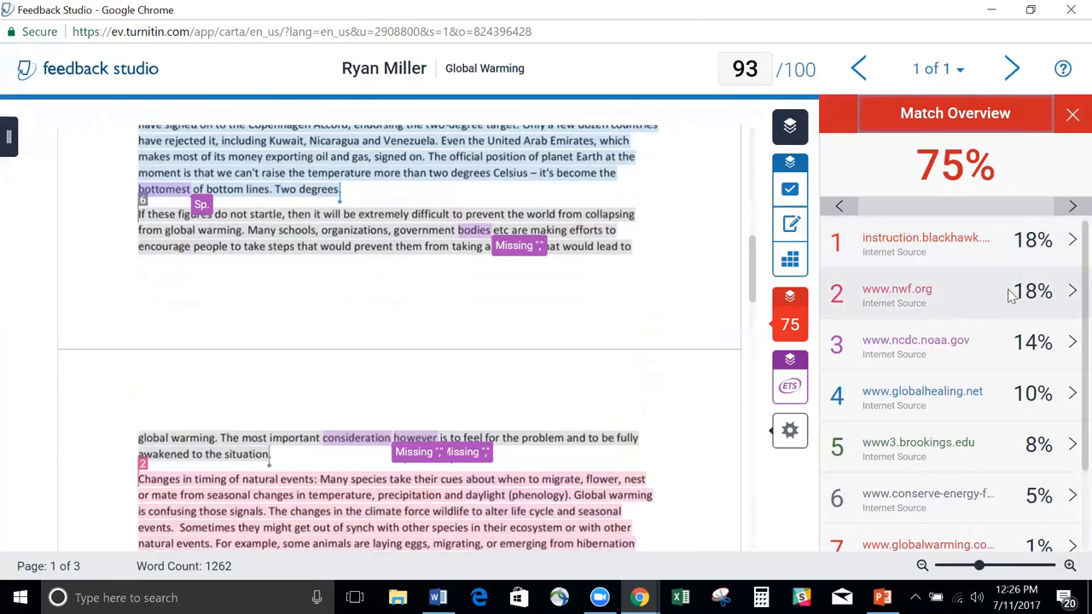
{"action": "left_click", "coordinate": [1072, 292]}
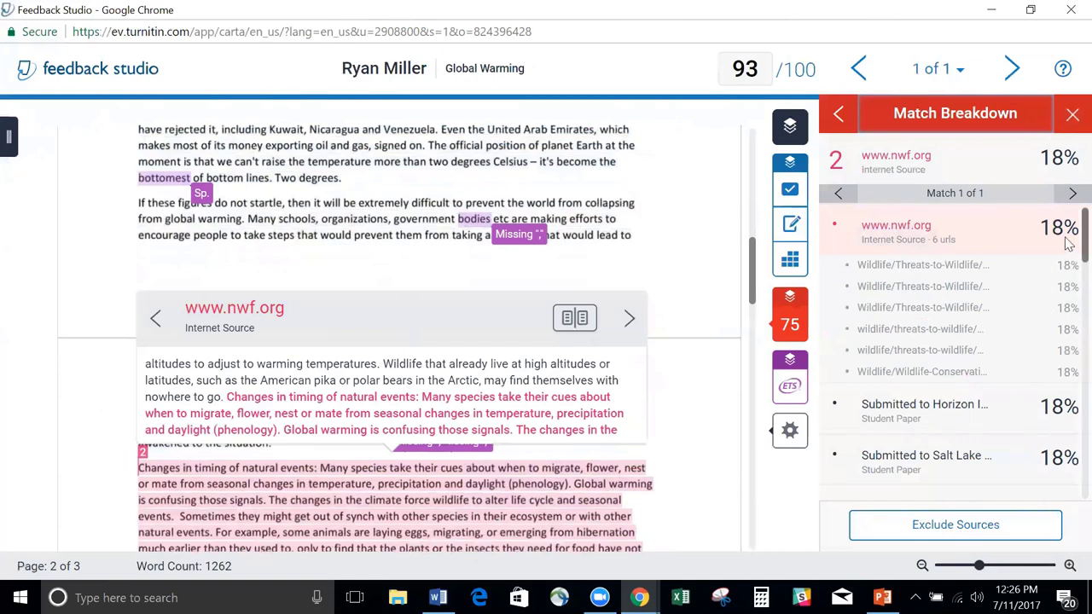
{"action": "scroll", "coordinate": [1066, 256], "scroll_direction": "down", "scroll_amount": 5}
{"action": "scroll", "coordinate": [1066, 290], "scroll_direction": "down", "scroll_amount": 2}
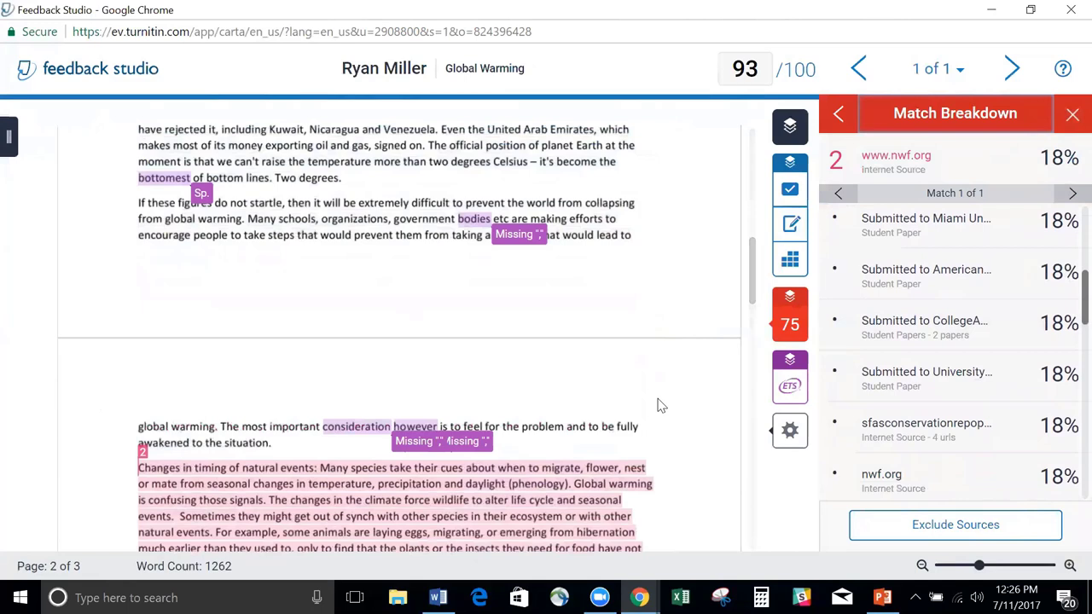
{"action": "scroll", "coordinate": [1068, 305], "scroll_direction": "down", "scroll_amount": 5}
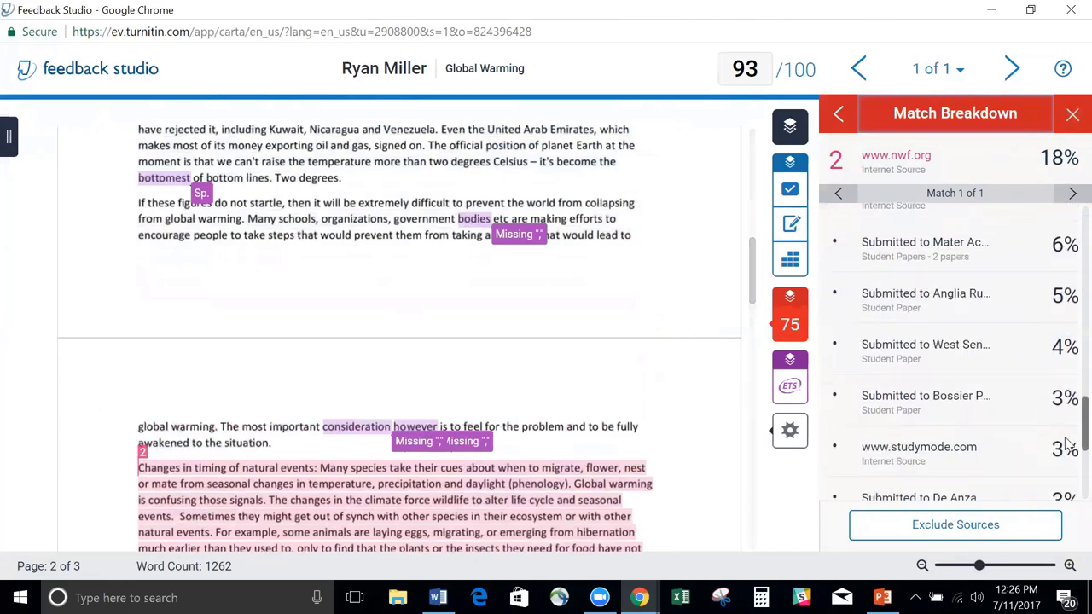
{"action": "scroll", "coordinate": [1068, 462], "scroll_direction": "down", "scroll_amount": 1}
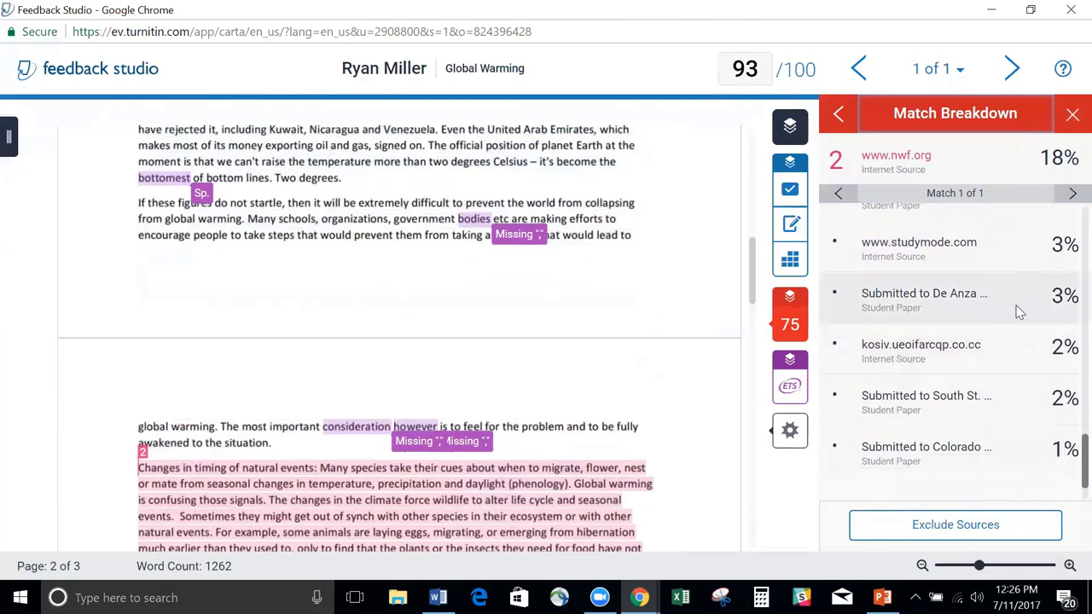
{"action": "left_click", "coordinate": [900, 312]}
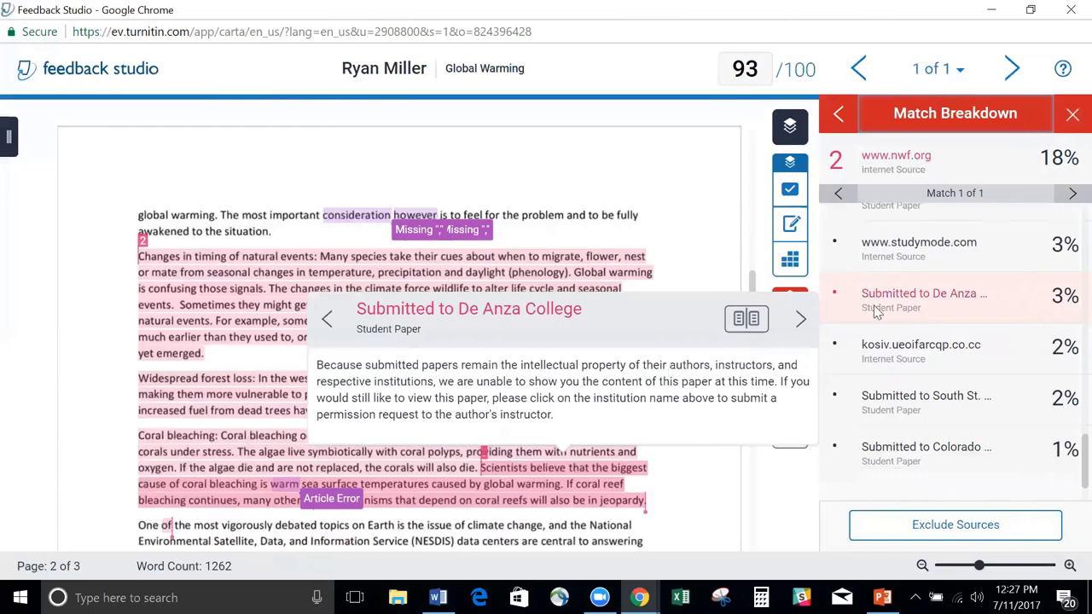
{"action": "left_click", "coordinate": [934, 258]}
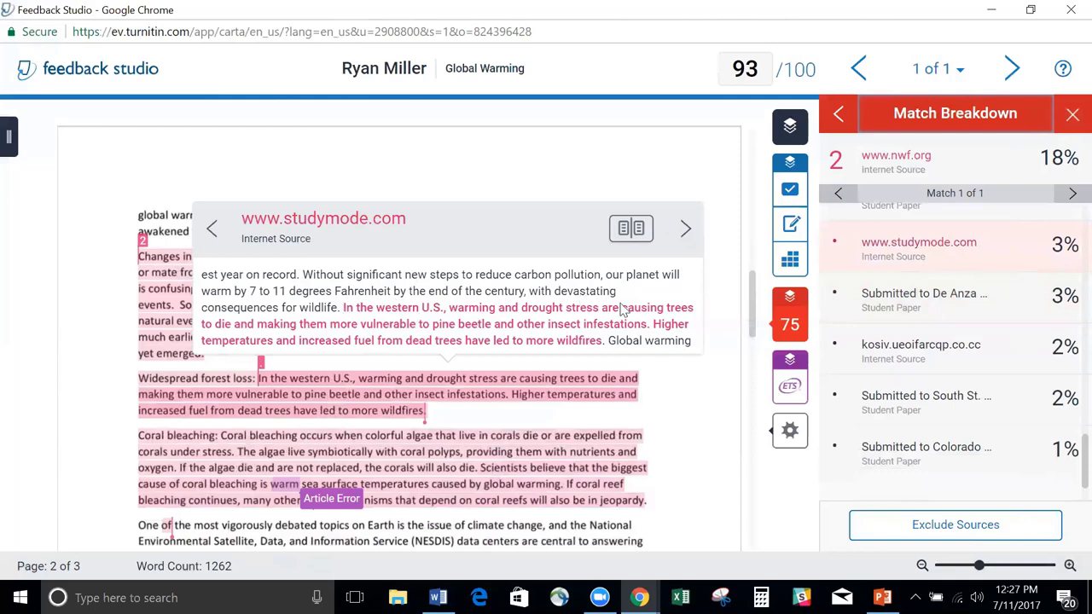
{"action": "left_click", "coordinate": [632, 229]}
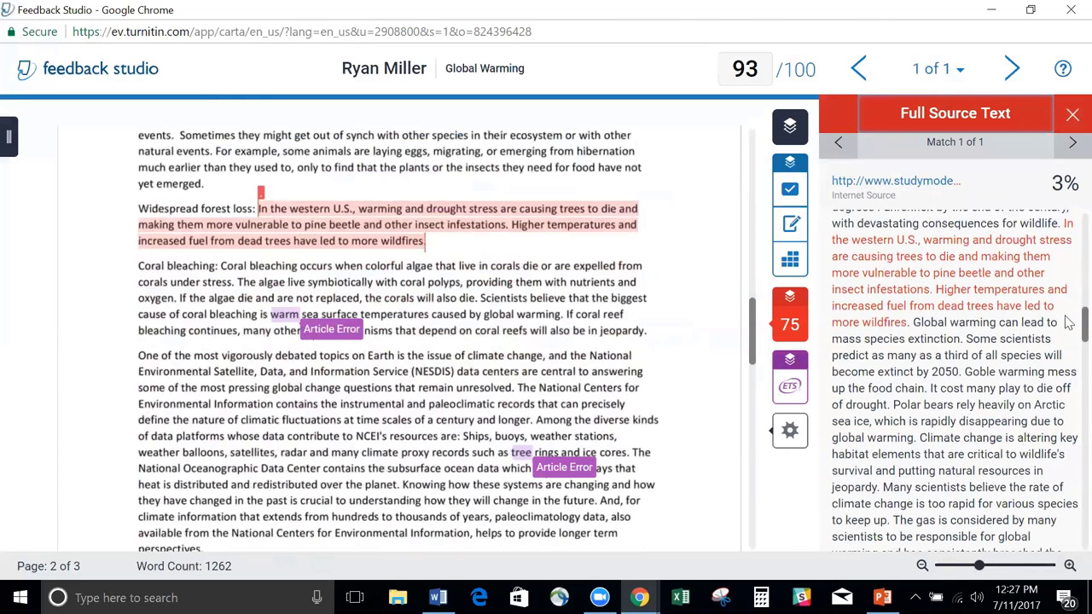
{"action": "scroll", "coordinate": [1066, 323], "scroll_direction": "up", "scroll_amount": 1}
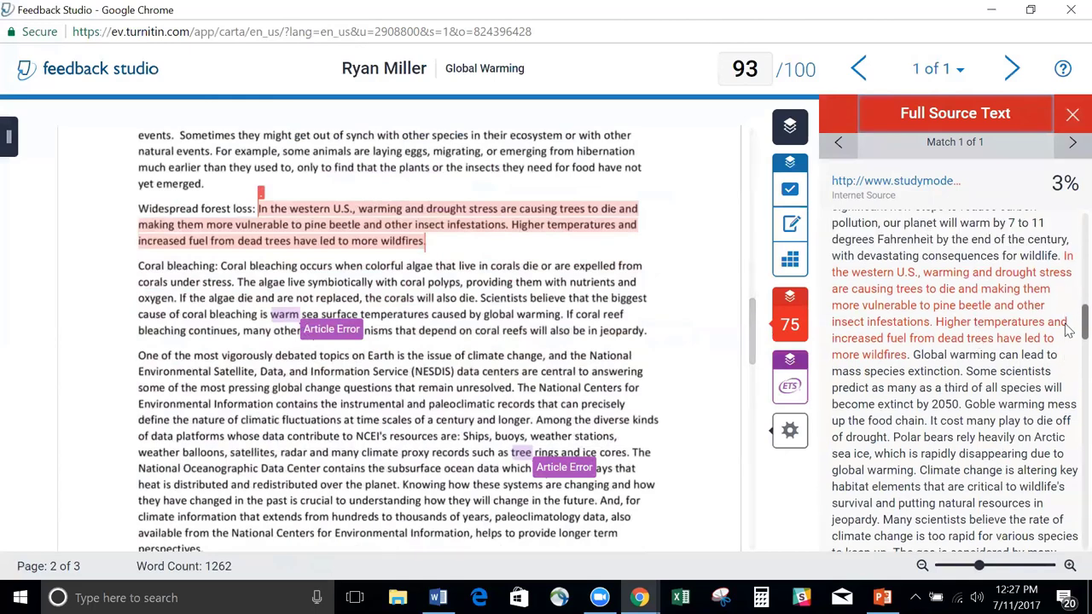
{"action": "scroll", "coordinate": [1068, 331], "scroll_direction": "up", "scroll_amount": 8}
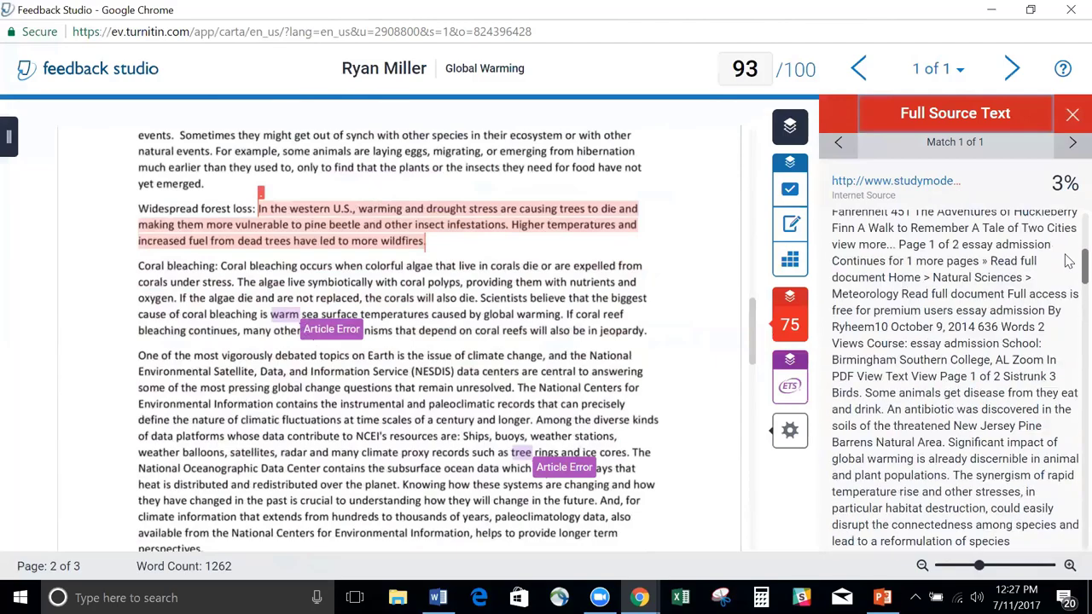
{"action": "scroll", "coordinate": [1068, 260], "scroll_direction": "down", "scroll_amount": 10}
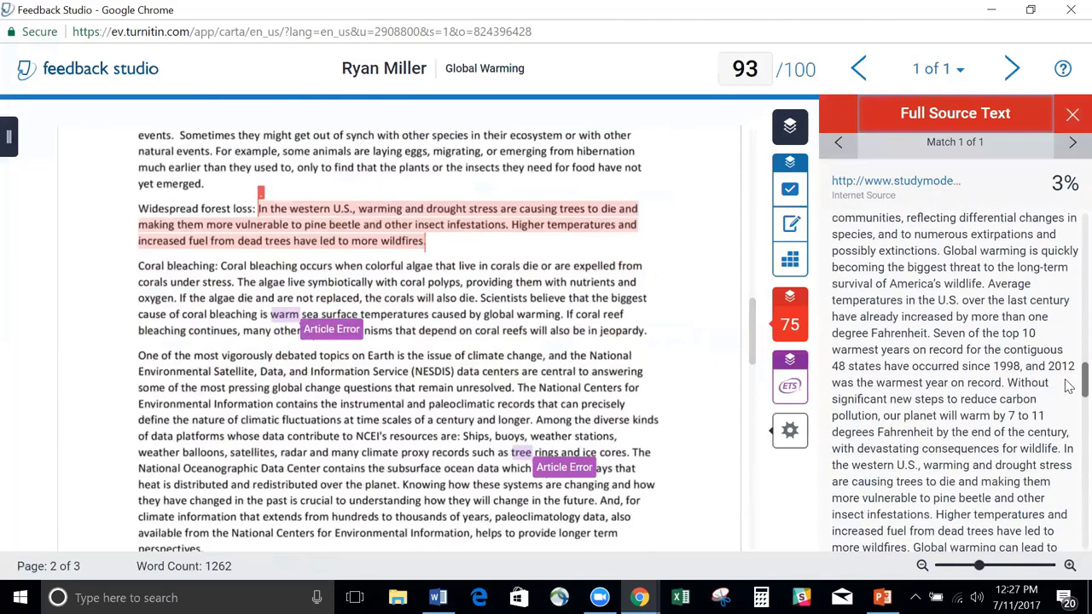
{"action": "scroll", "coordinate": [1066, 384], "scroll_direction": "up", "scroll_amount": 8}
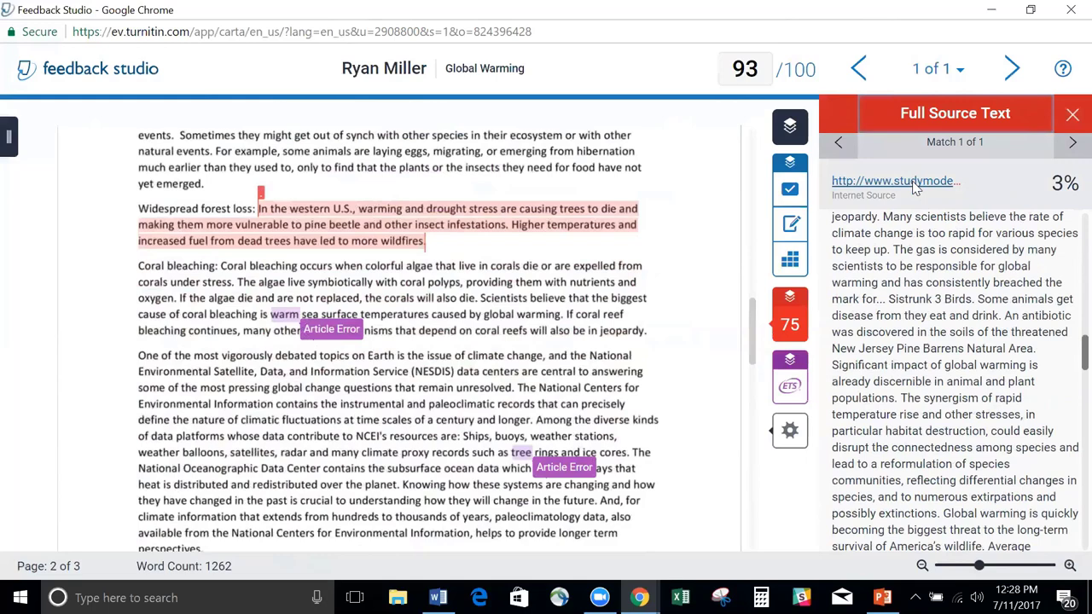
{"action": "left_click", "coordinate": [1071, 117]}
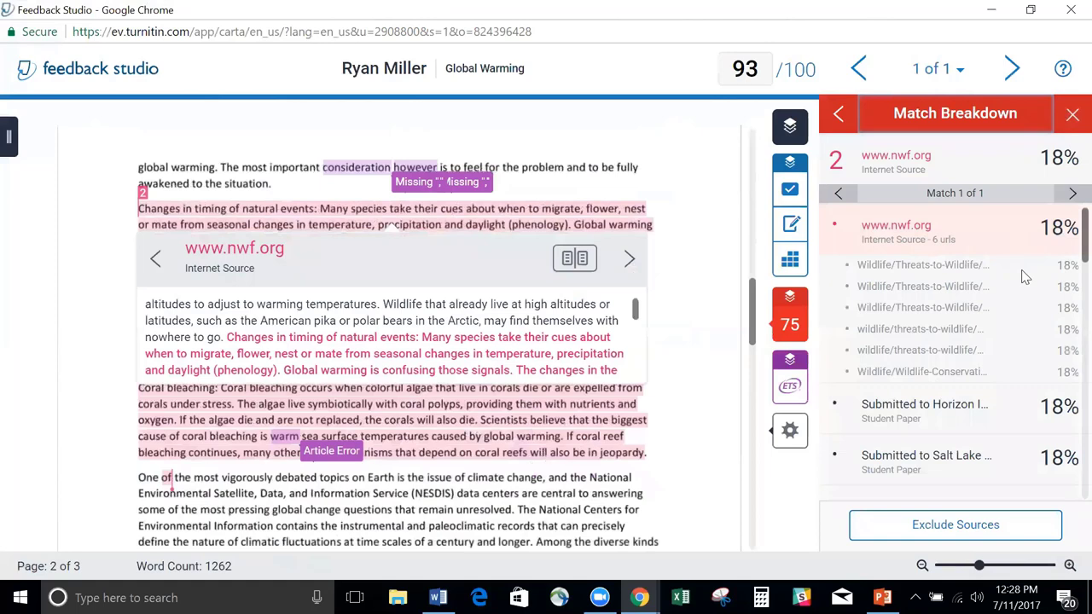
{"action": "scroll", "coordinate": [1066, 248], "scroll_direction": "down", "scroll_amount": 3}
{"action": "left_click", "coordinate": [865, 283]}
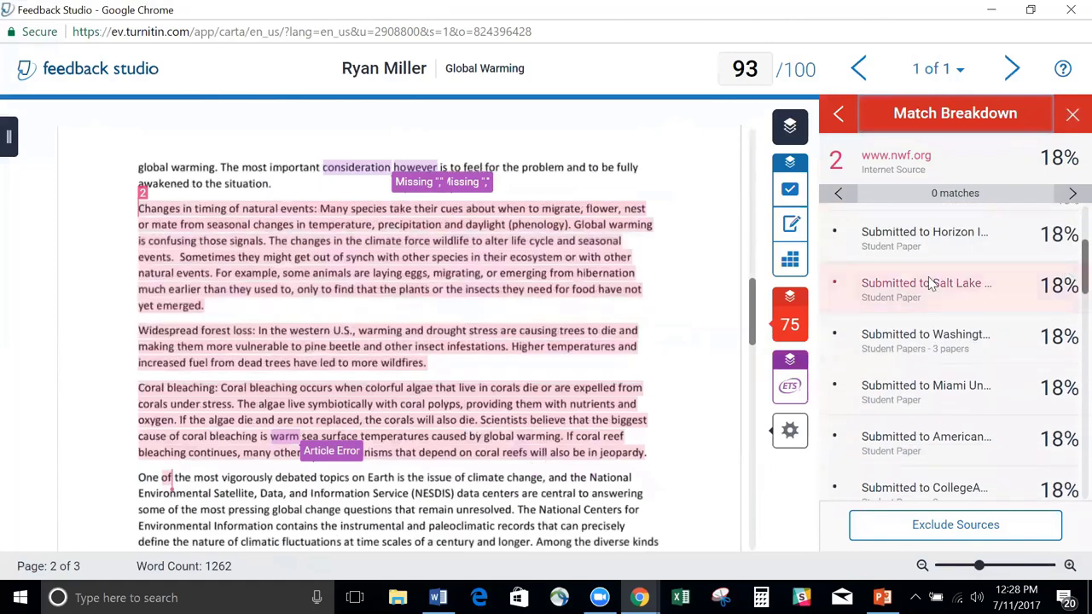
{"action": "left_click", "coordinate": [910, 348]}
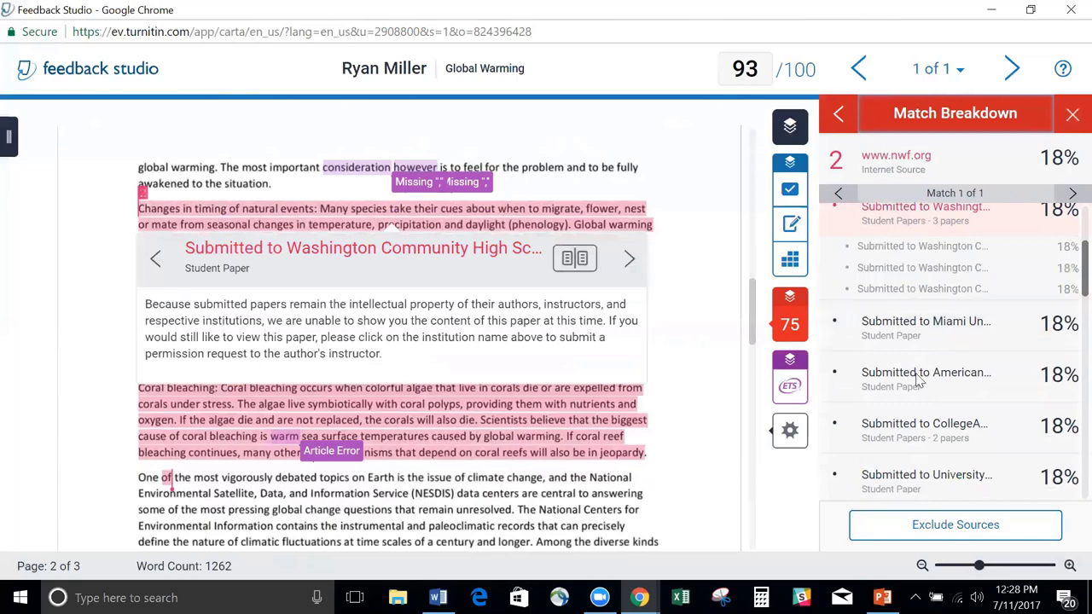
{"action": "left_click", "coordinate": [919, 382]}
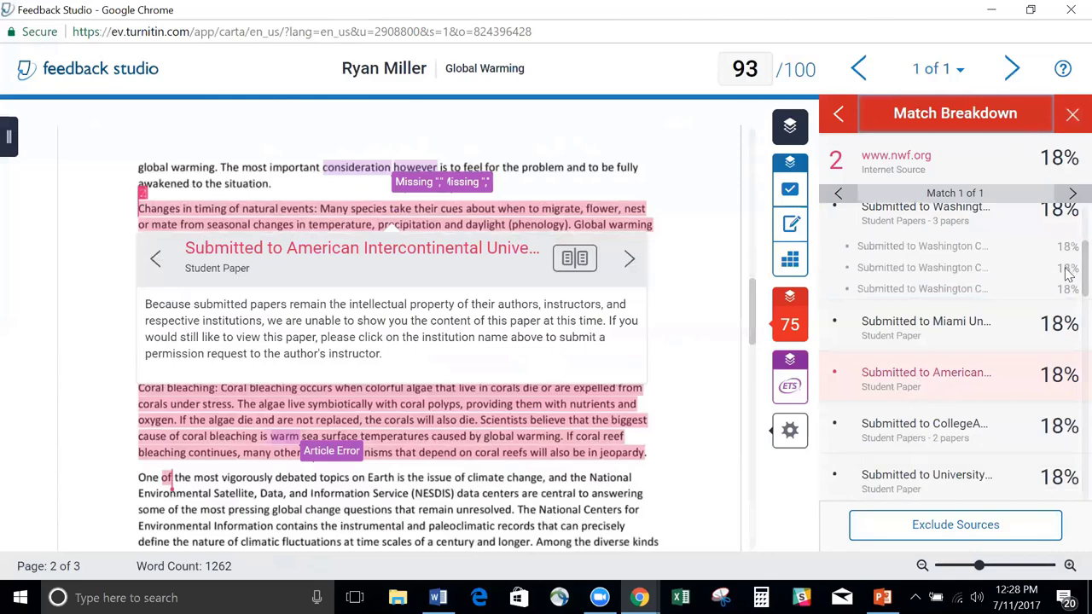
{"action": "scroll", "coordinate": [1067, 294], "scroll_direction": "down", "scroll_amount": 2}
{"action": "scroll", "coordinate": [1067, 295], "scroll_direction": "down", "scroll_amount": 1}
{"action": "left_click", "coordinate": [938, 256]}
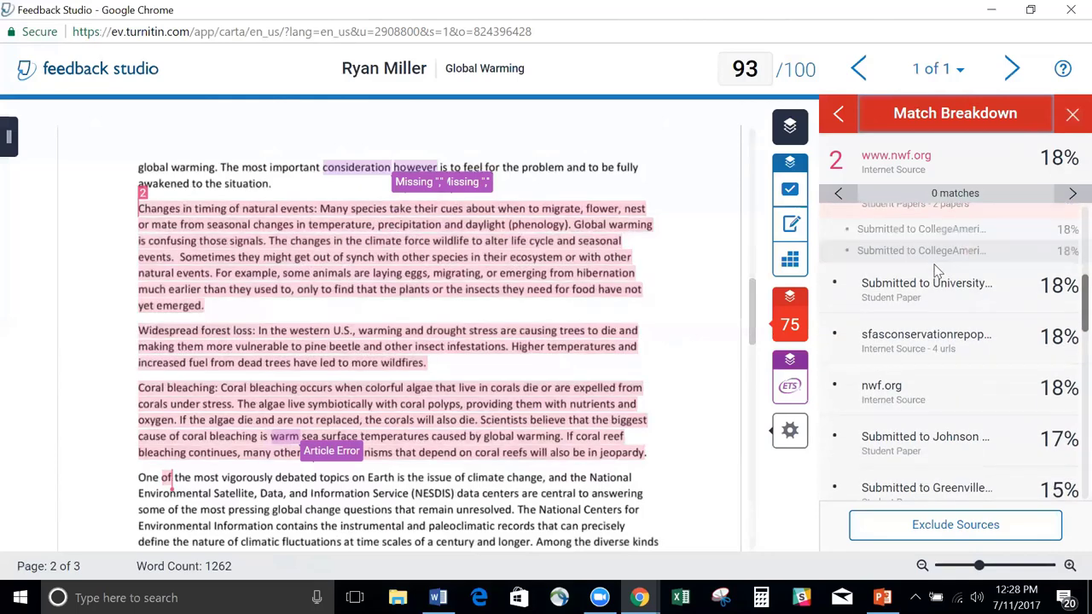
{"action": "left_click", "coordinate": [936, 306]}
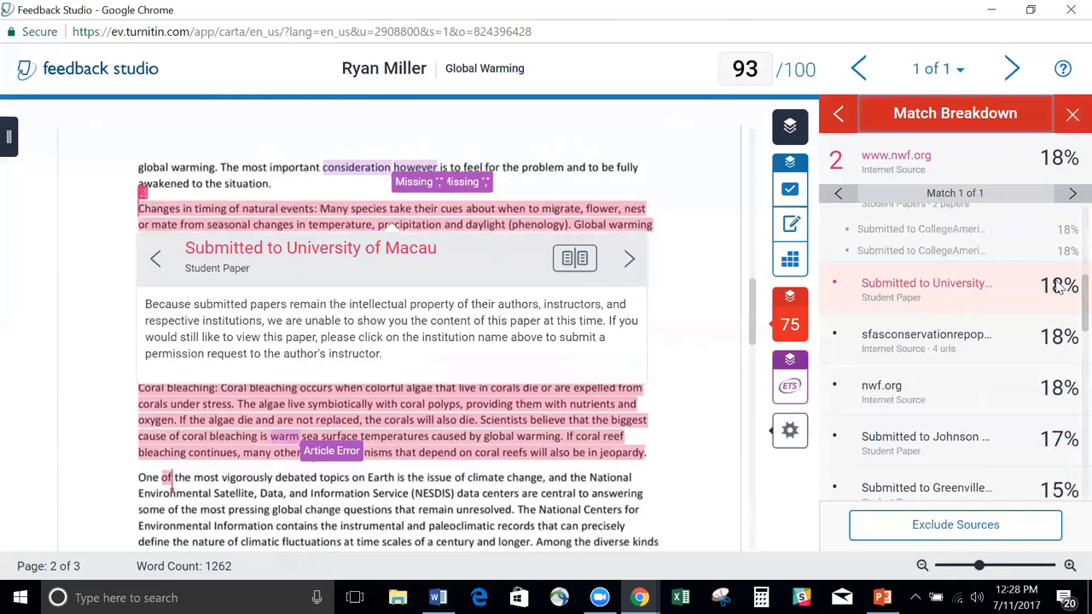
{"action": "scroll", "coordinate": [1065, 354], "scroll_direction": "down", "scroll_amount": 3}
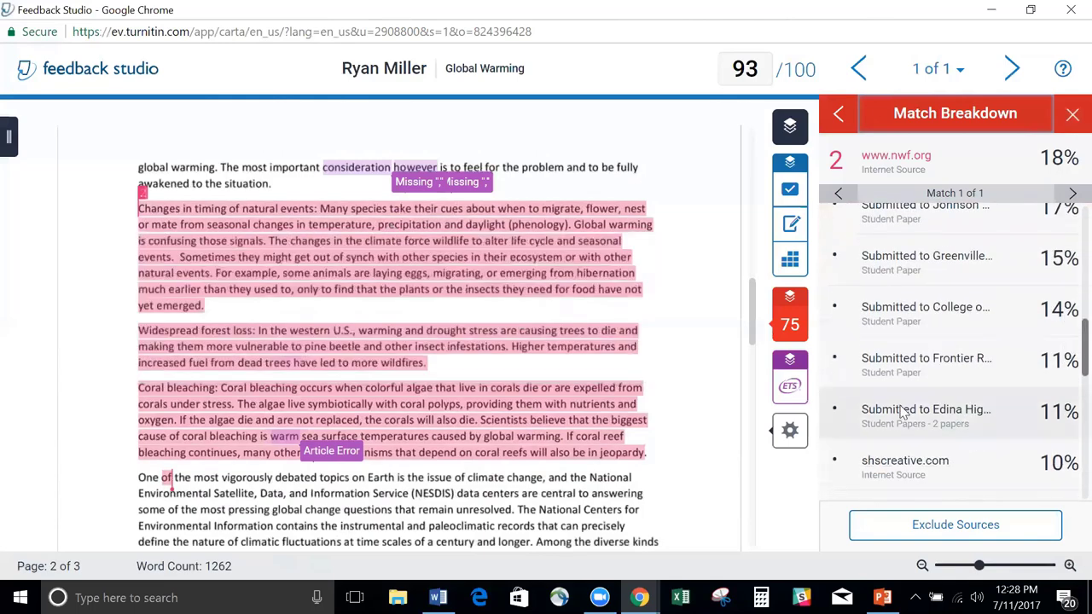
{"action": "scroll", "coordinate": [1067, 439], "scroll_direction": "down", "scroll_amount": 5}
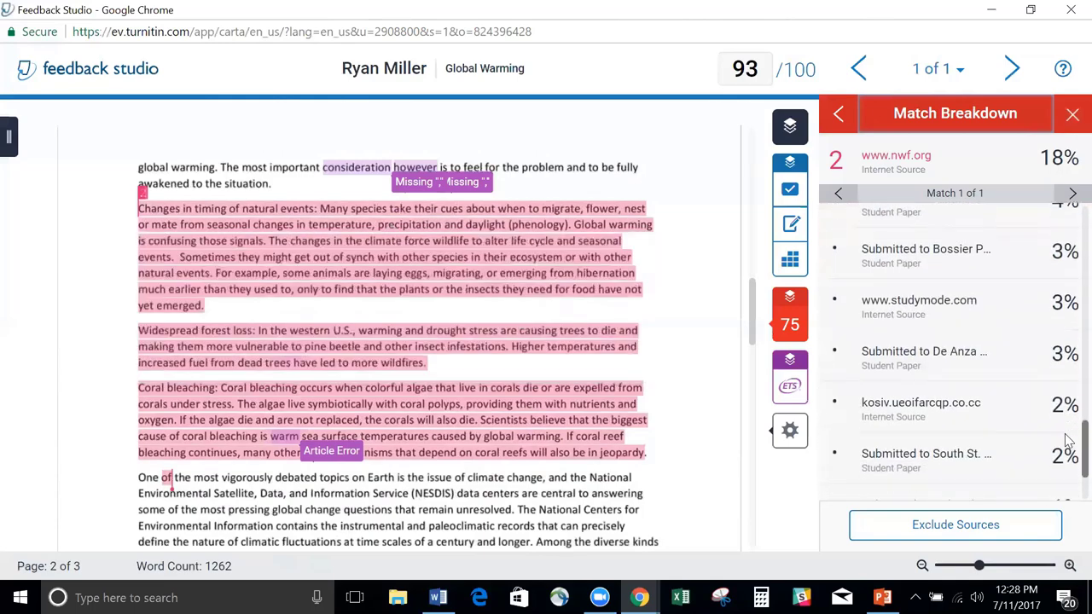
{"action": "scroll", "coordinate": [1066, 439], "scroll_direction": "down", "scroll_amount": 2}
{"action": "left_click", "coordinate": [942, 526]}
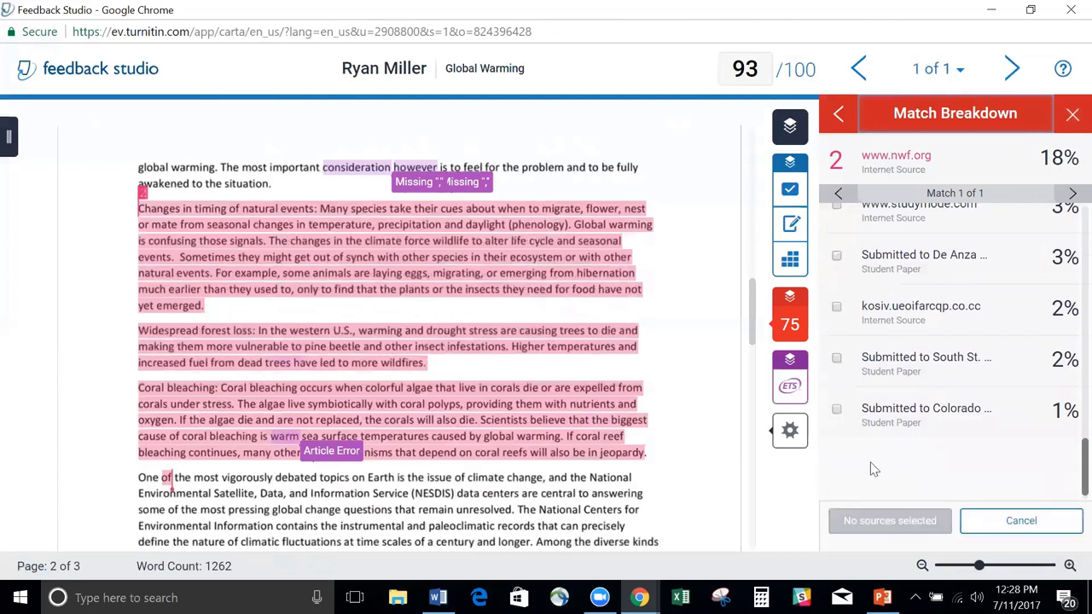
{"action": "left_click", "coordinate": [836, 408]}
{"action": "left_click", "coordinate": [836, 359]}
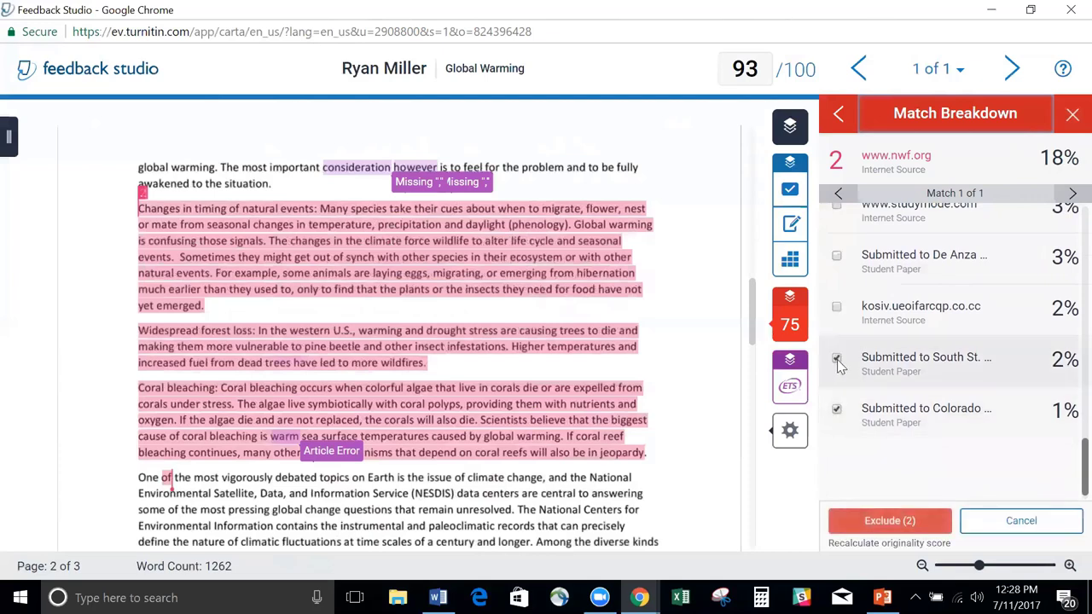
{"action": "left_click", "coordinate": [836, 306]}
{"action": "left_click", "coordinate": [836, 255]}
{"action": "left_click", "coordinate": [836, 206]}
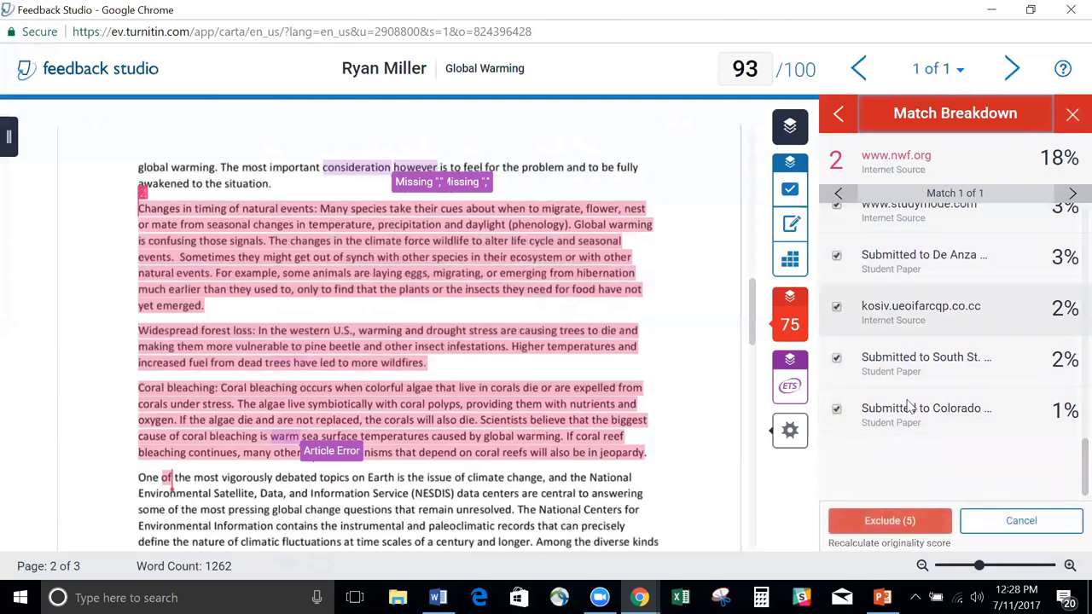
{"action": "left_click", "coordinate": [920, 520]}
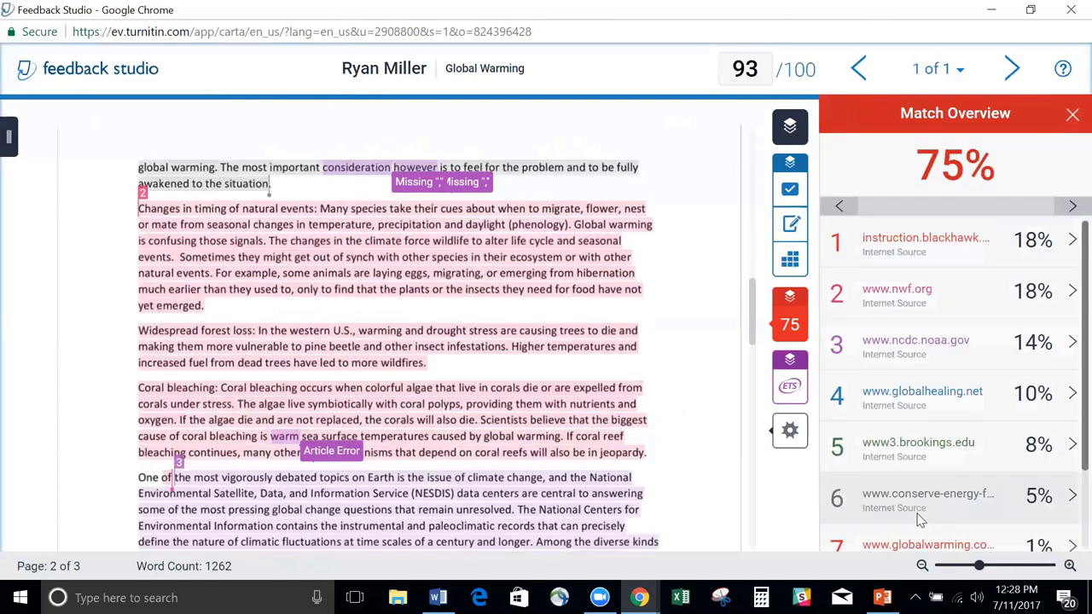
Step: Check the recalculated source list in the Match Overview and open the All Sources list
{"action": "scroll", "coordinate": [1069, 400], "scroll_direction": "down", "scroll_amount": 1}
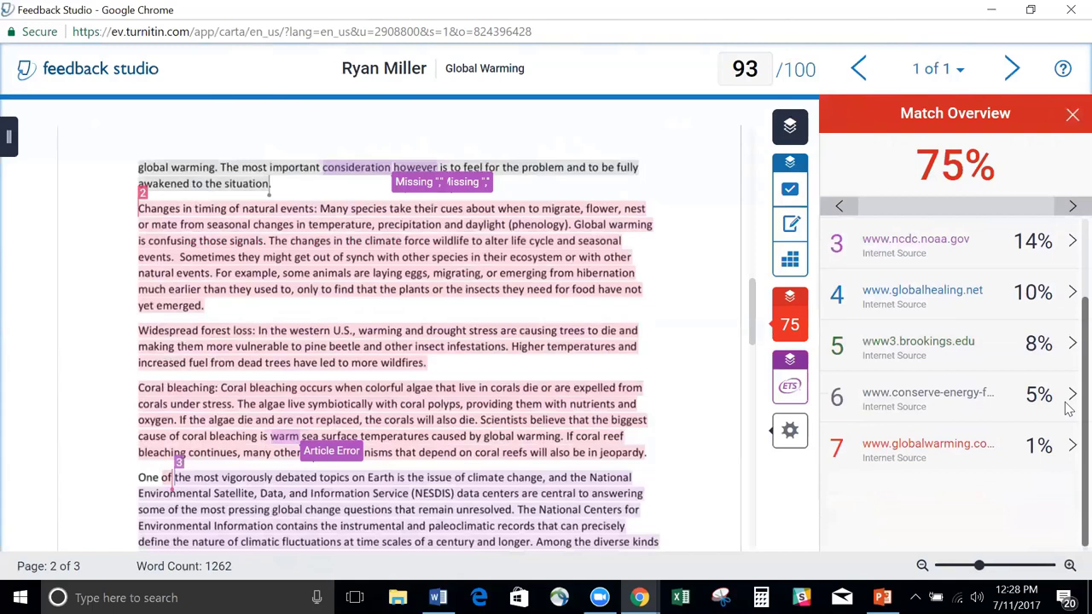
{"action": "scroll", "coordinate": [1058, 383], "scroll_direction": "up", "scroll_amount": 1}
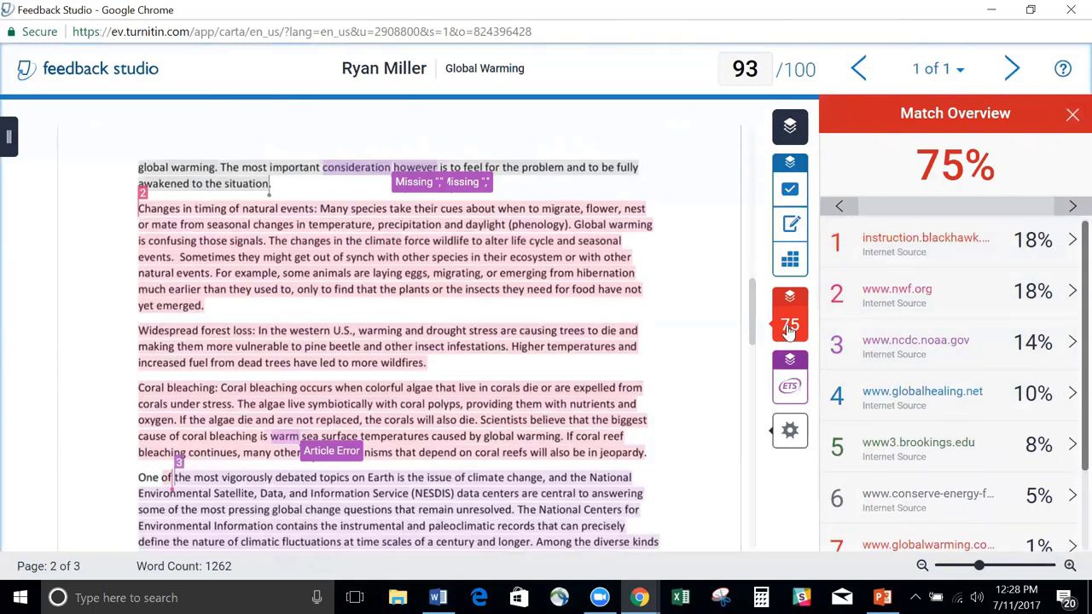
{"action": "mouse_move", "coordinate": [790, 330]}
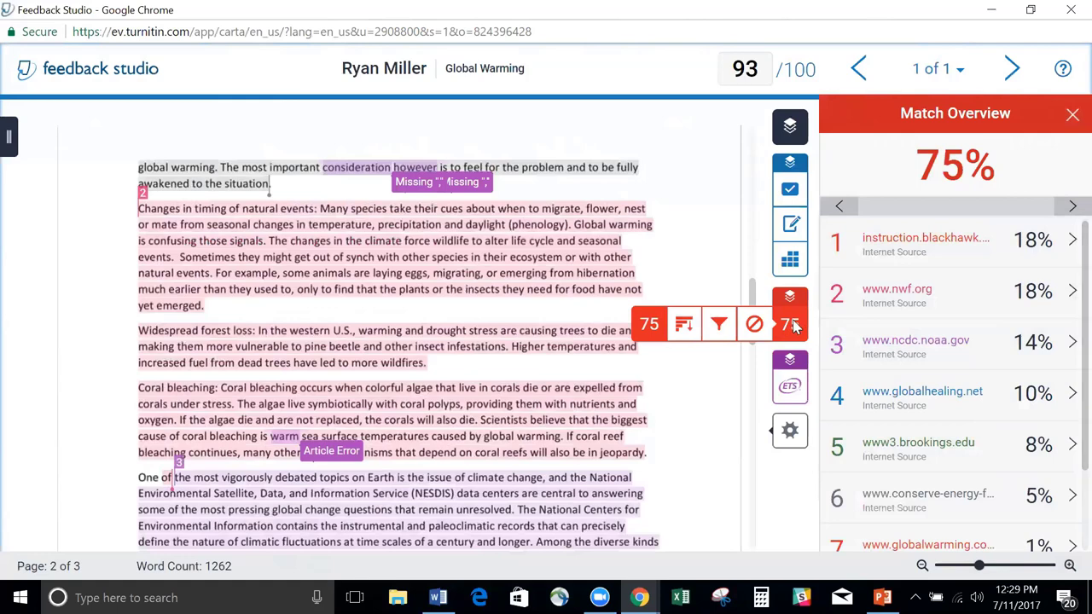
{"action": "left_click", "coordinate": [683, 327]}
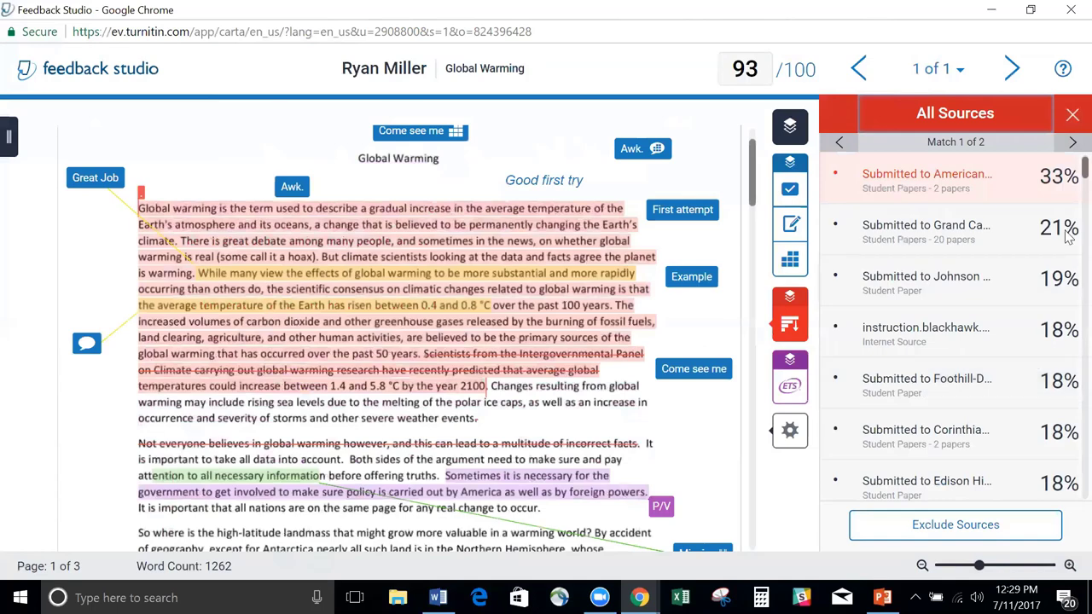
Step: Switch to the Classic vs FBS presentation in PowerPoint
{"action": "left_click", "coordinate": [882, 597]}
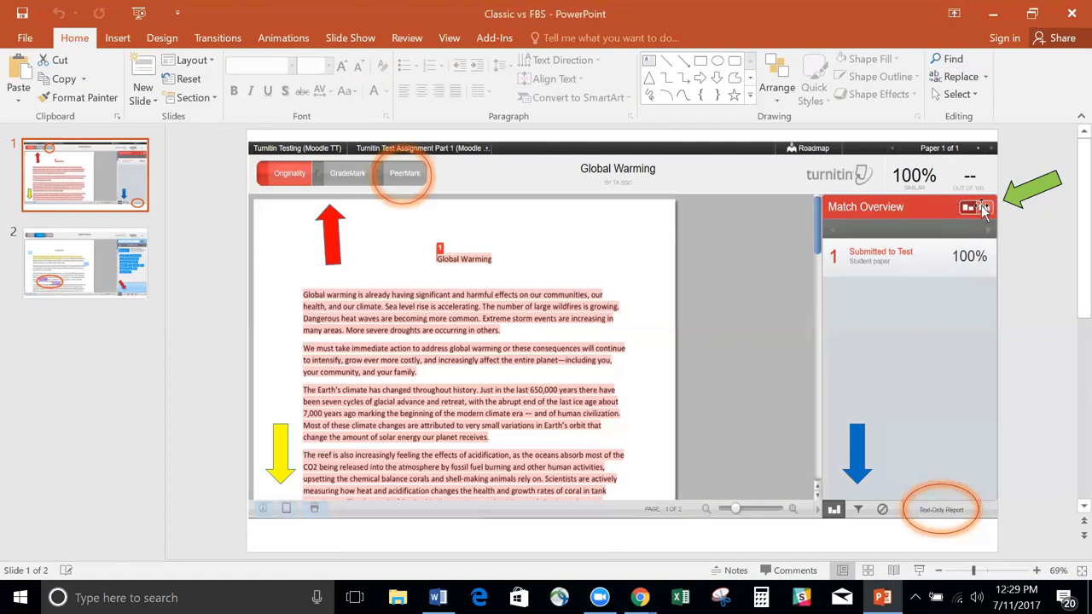
{"action": "left_click", "coordinate": [640, 597]}
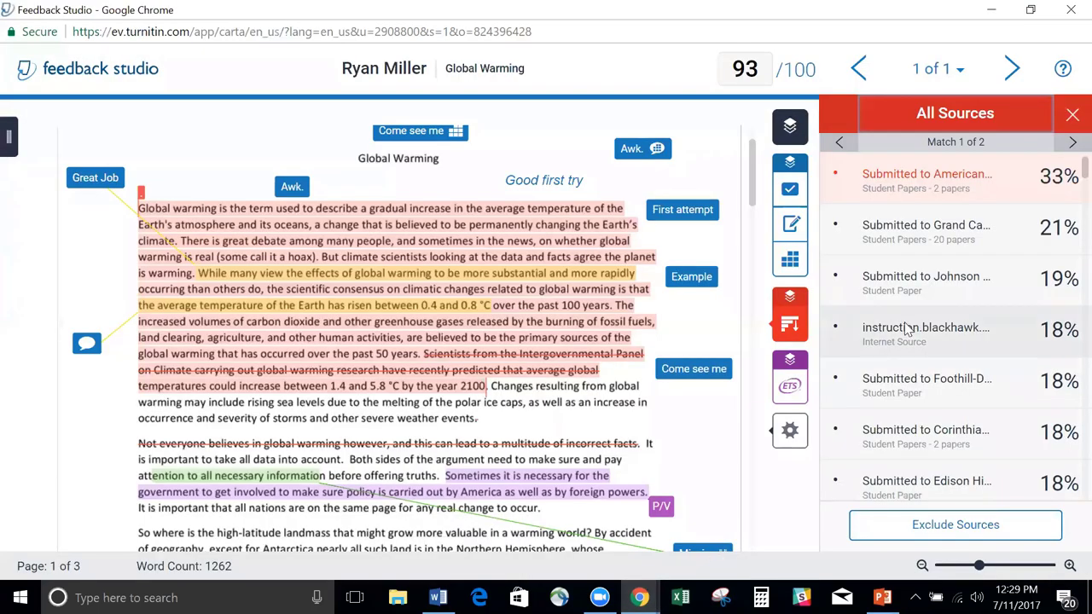
{"action": "mouse_move", "coordinate": [789, 326]}
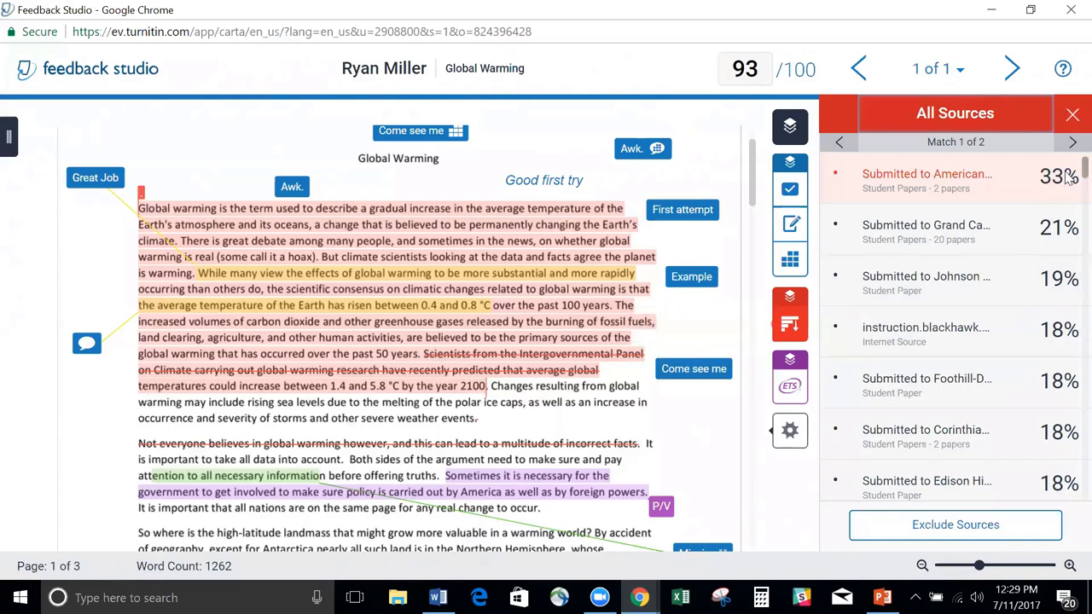
{"action": "scroll", "coordinate": [1068, 256], "scroll_direction": "down", "scroll_amount": 15}
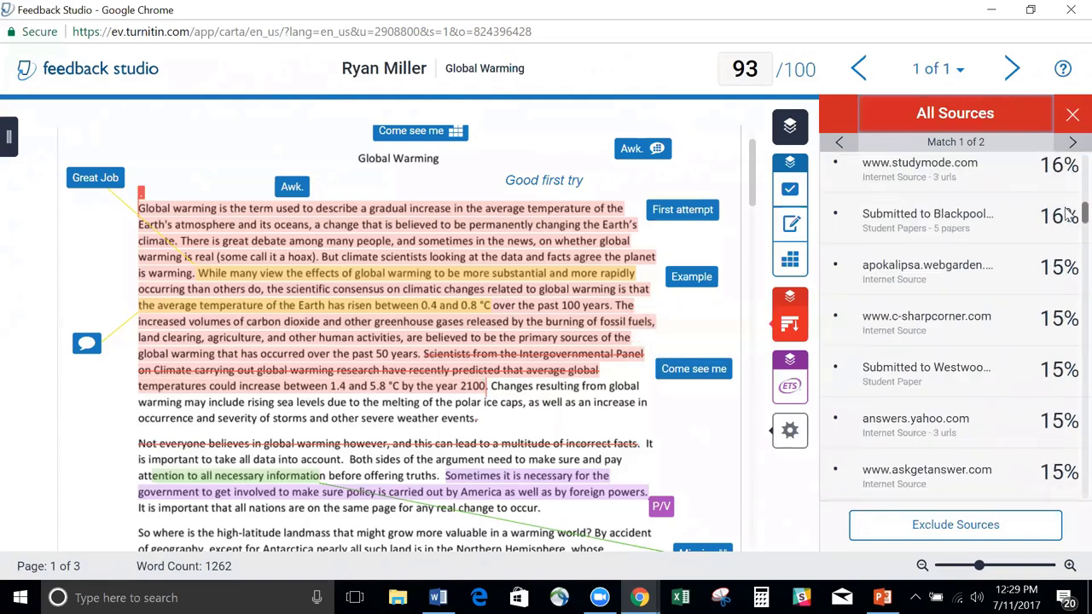
{"action": "left_click_drag", "start_coordinate": [1065, 321], "coordinate": [1068, 483]}
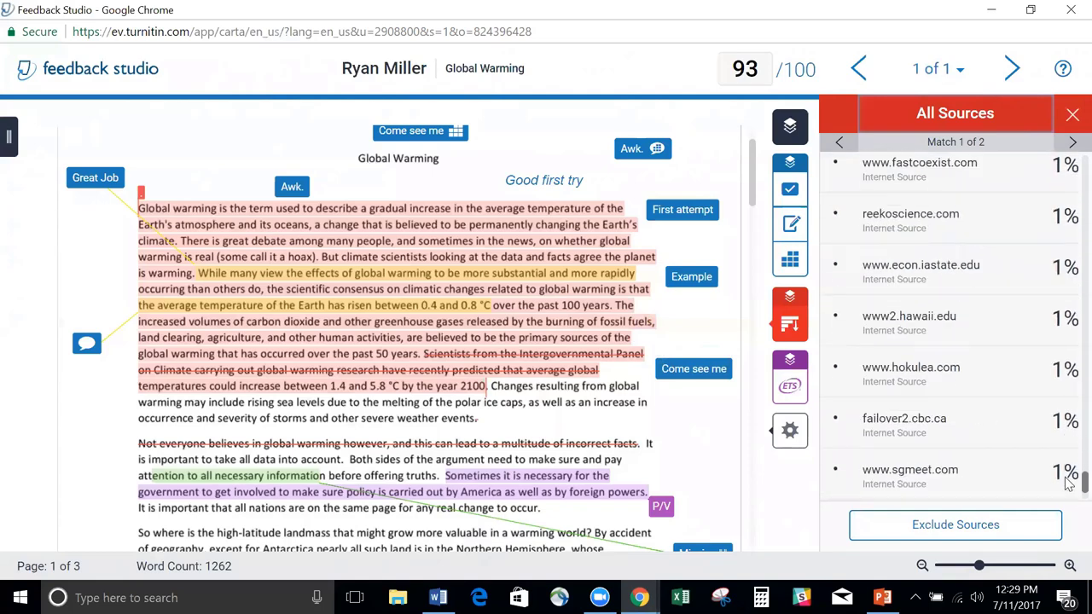
{"action": "left_click", "coordinate": [964, 534]}
{"action": "left_click", "coordinate": [838, 474]}
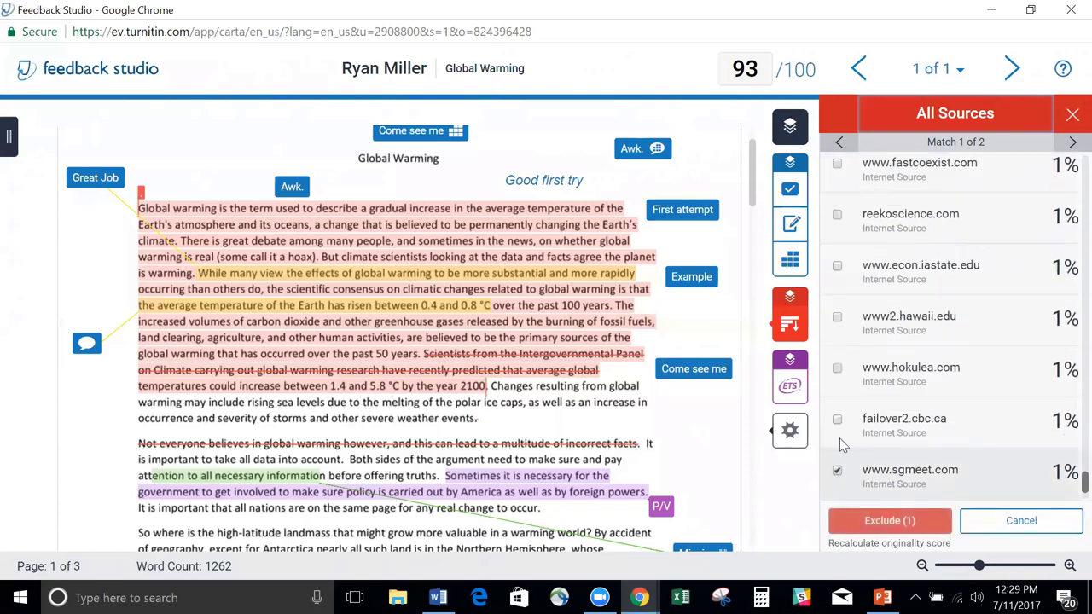
{"action": "left_click", "coordinate": [836, 419]}
{"action": "left_click", "coordinate": [928, 522]}
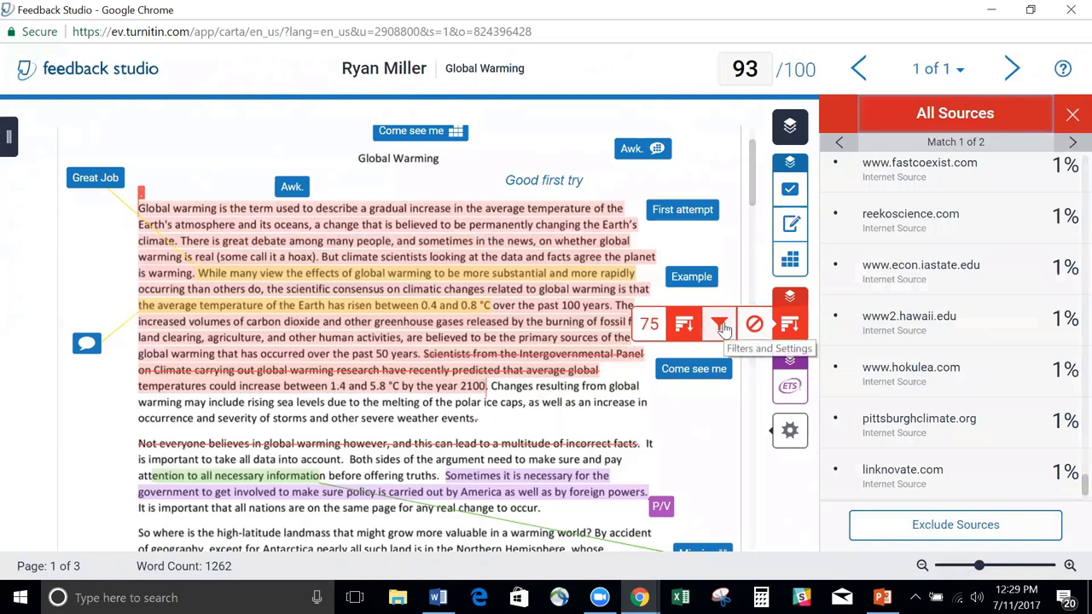
Step: Open the similarity Filters and Settings and select the filters that exclude quotes and bibliography
{"action": "left_click", "coordinate": [721, 328]}
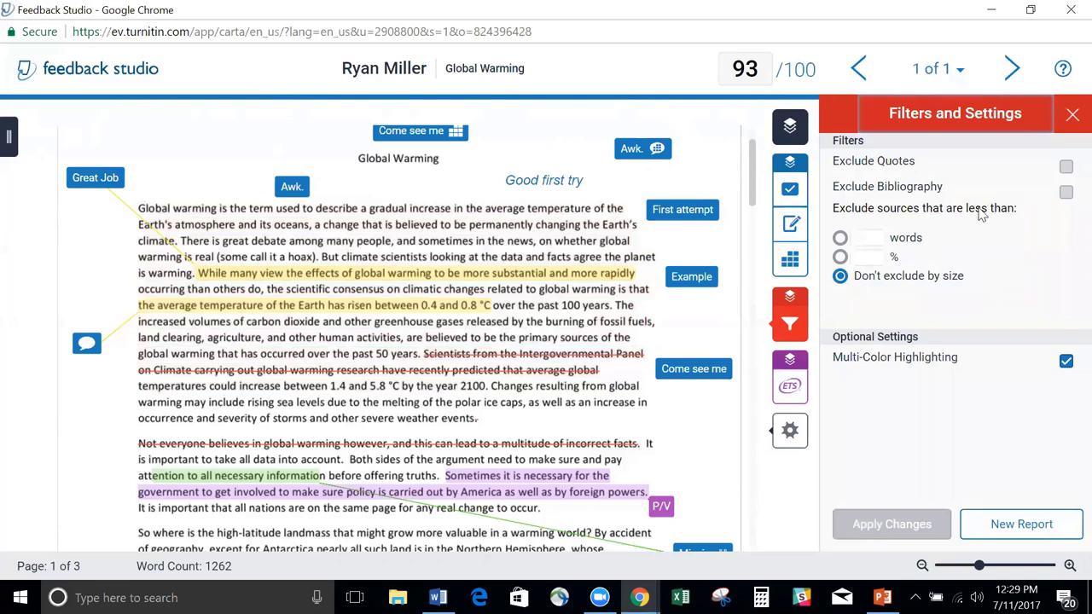
{"action": "left_click", "coordinate": [1064, 169]}
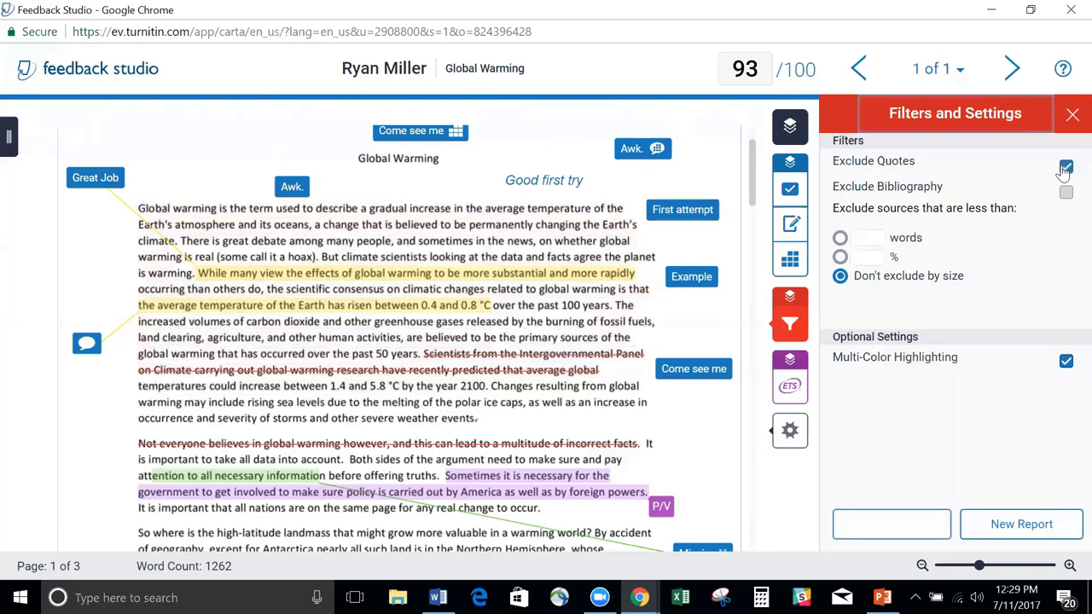
{"action": "left_click", "coordinate": [1066, 193]}
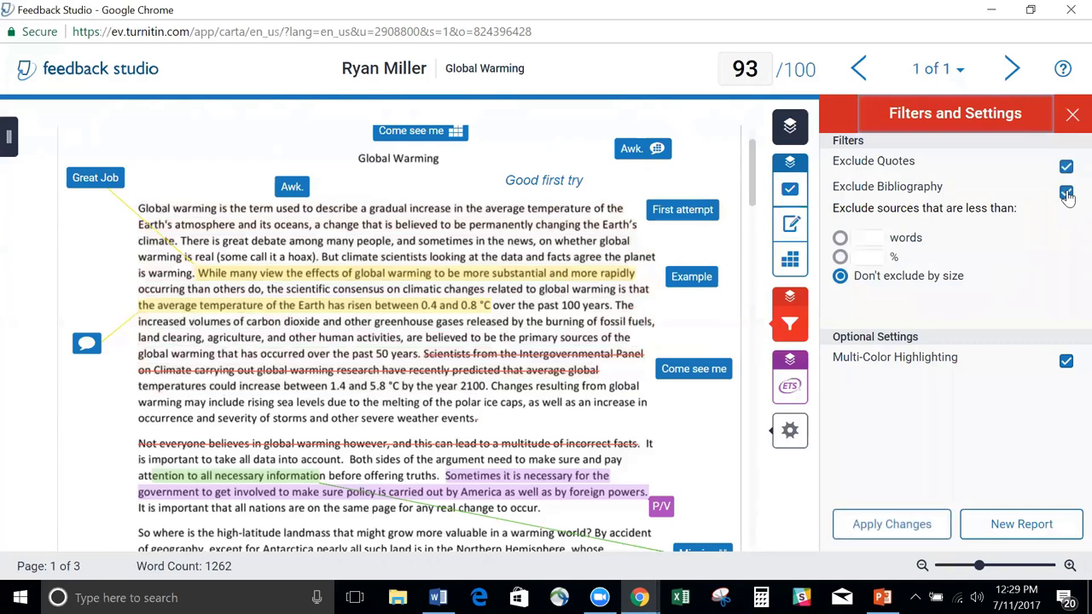
Step: Try the source-size limits of 2 words and 1%, and return the setting to Don't exclude by size
{"action": "mouse_move", "coordinate": [798, 321]}
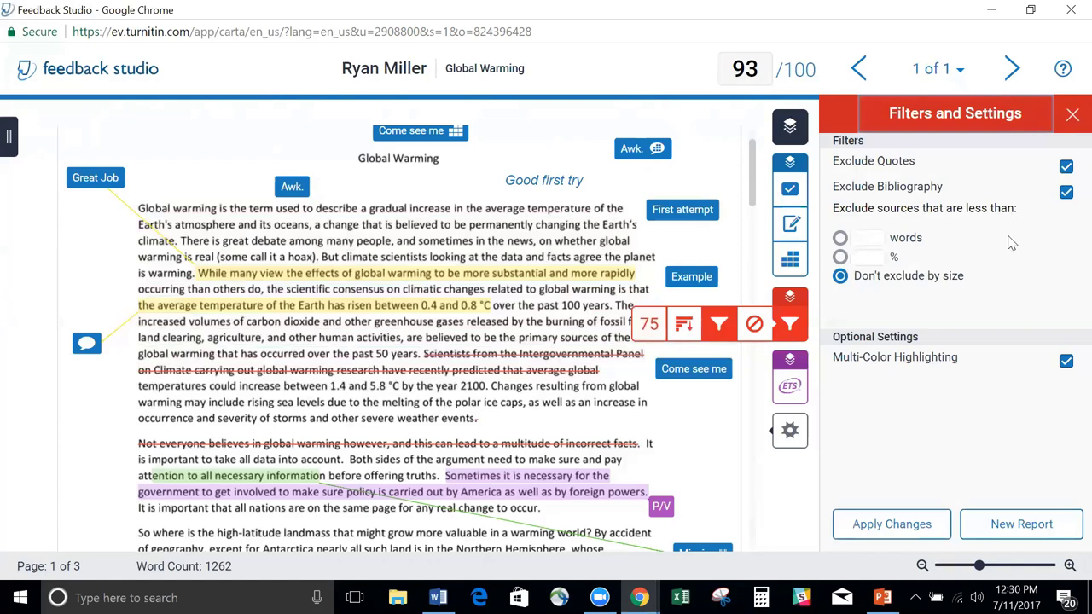
{"action": "left_click", "coordinate": [840, 239]}
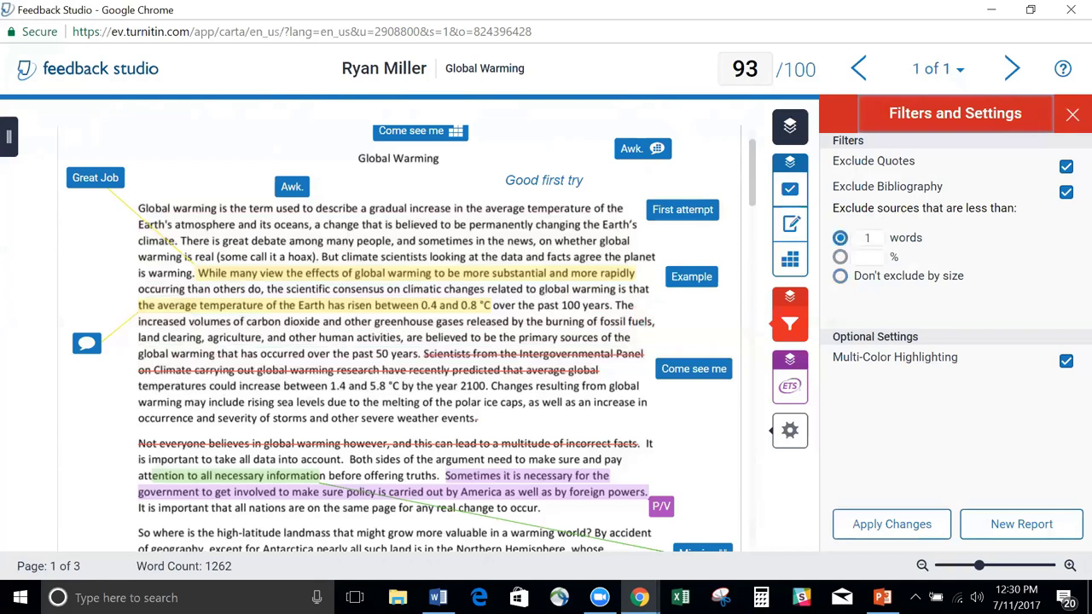
{"action": "left_click", "coordinate": [867, 238]}
{"action": "type", "text": "2"}
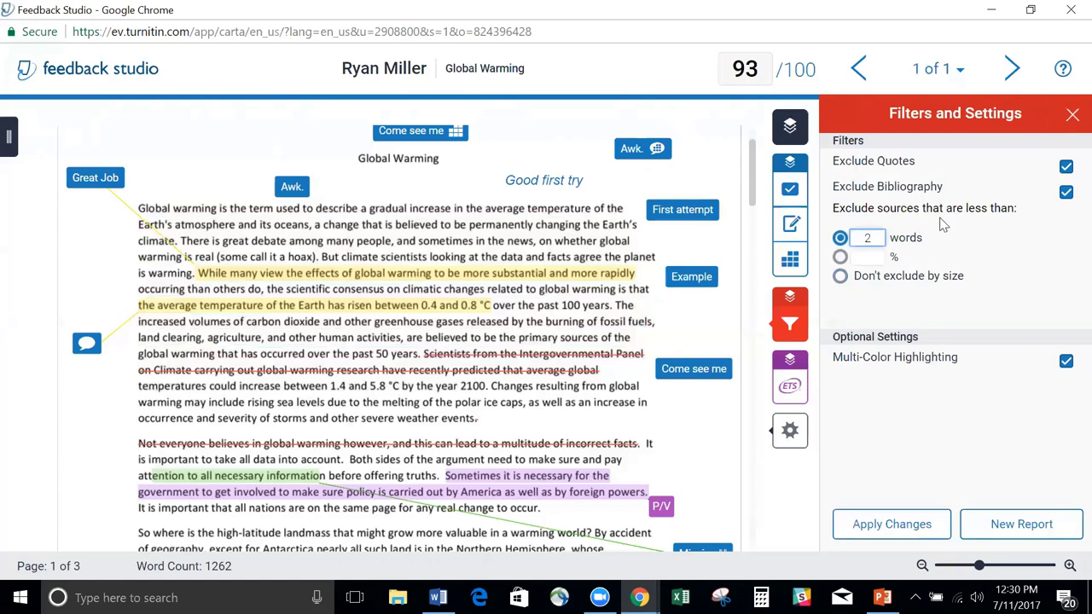
{"action": "left_click", "coordinate": [840, 257]}
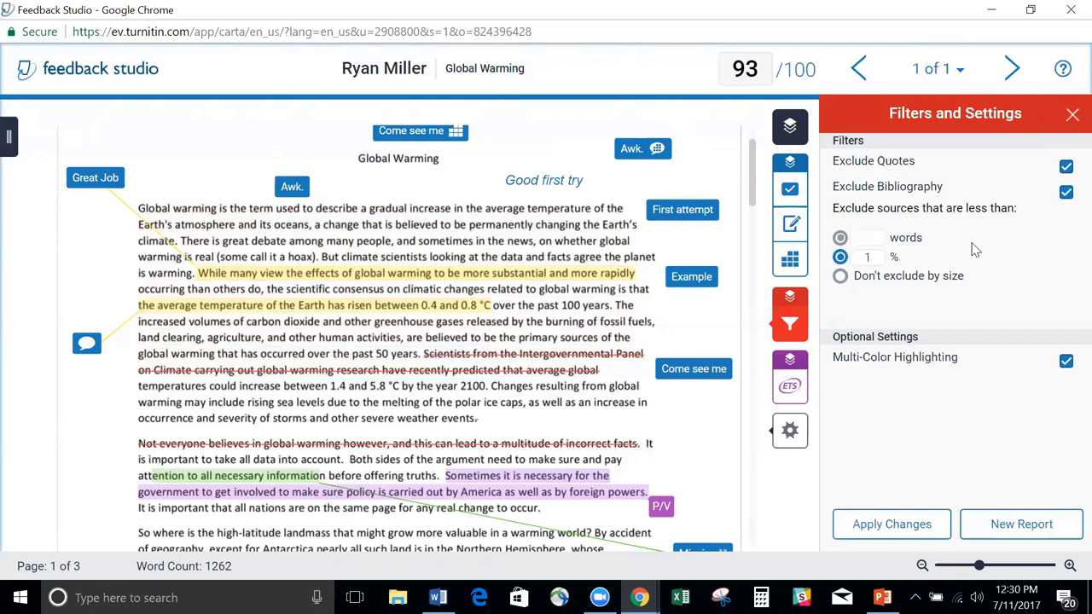
{"action": "left_click", "coordinate": [843, 276]}
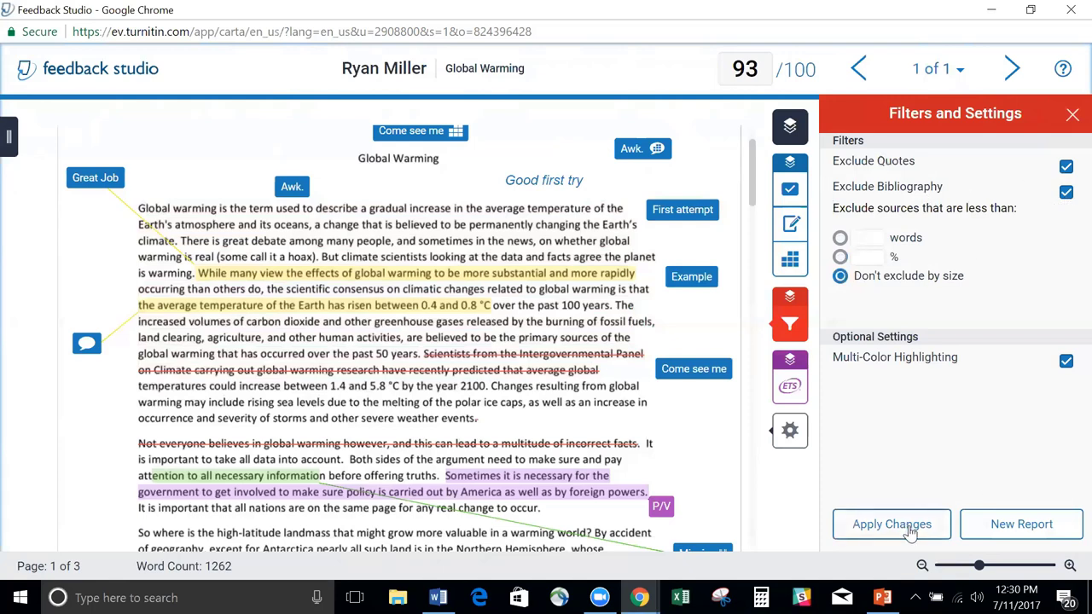
Step: Toggle the Exclude Quotes filter and close Filters and Settings without applying the changes
{"action": "mouse_move", "coordinate": [789, 323]}
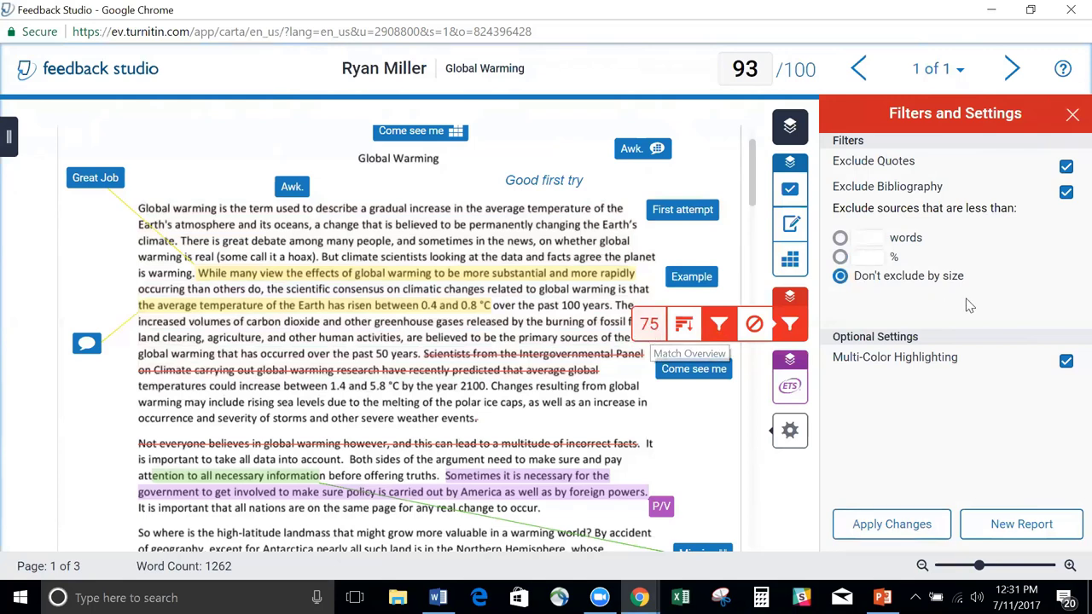
{"action": "left_click", "coordinate": [1066, 166]}
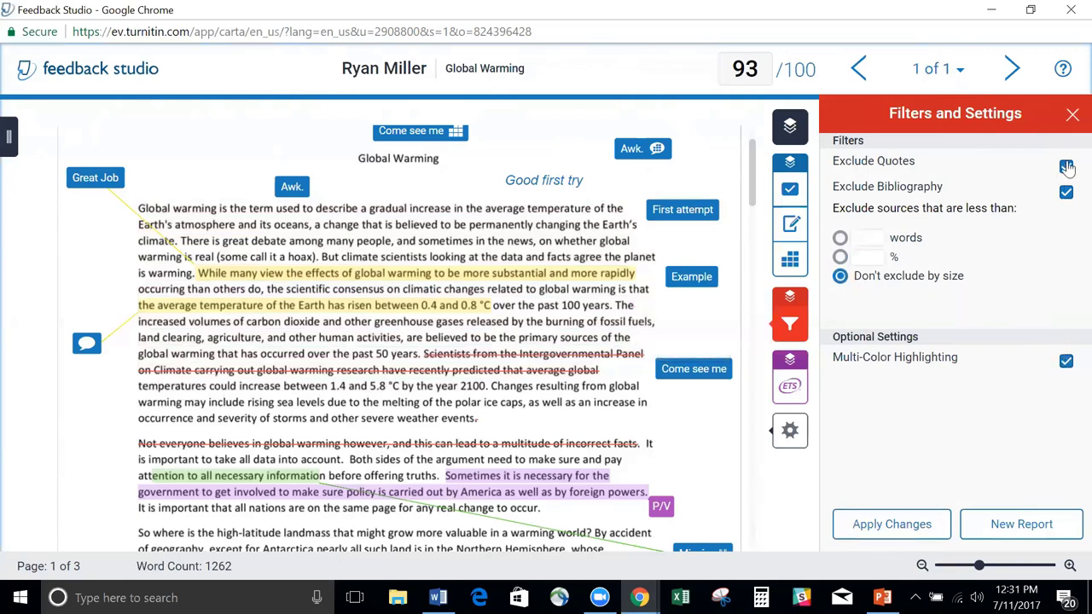
{"action": "left_click", "coordinate": [1071, 117]}
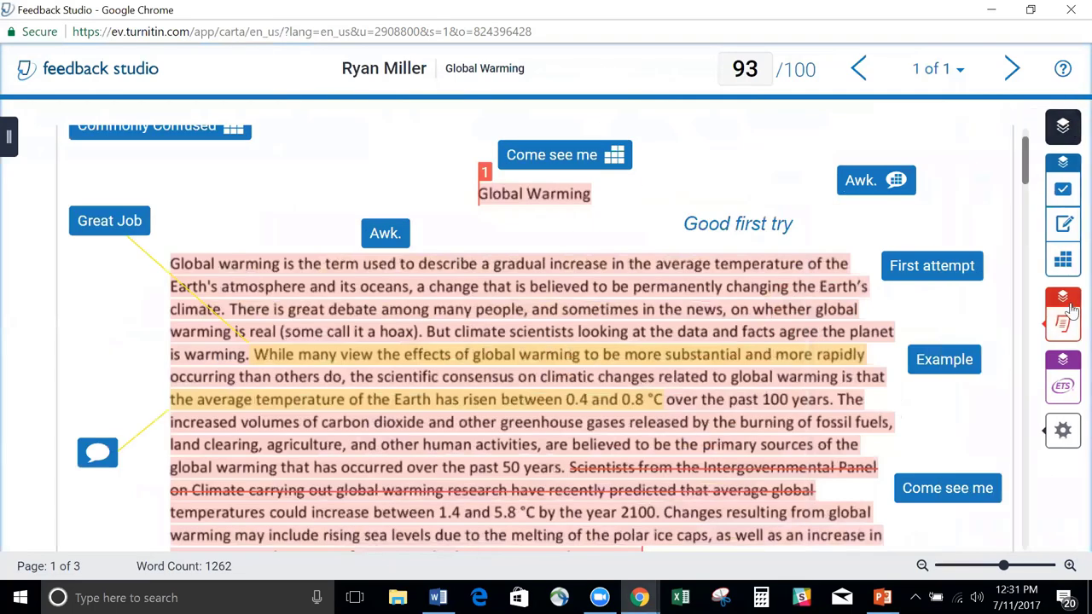
Step: Restore the Colorado Technical and South St. Paul High student-paper sources from the Excluded Sources list
{"action": "mouse_move", "coordinate": [1065, 323]}
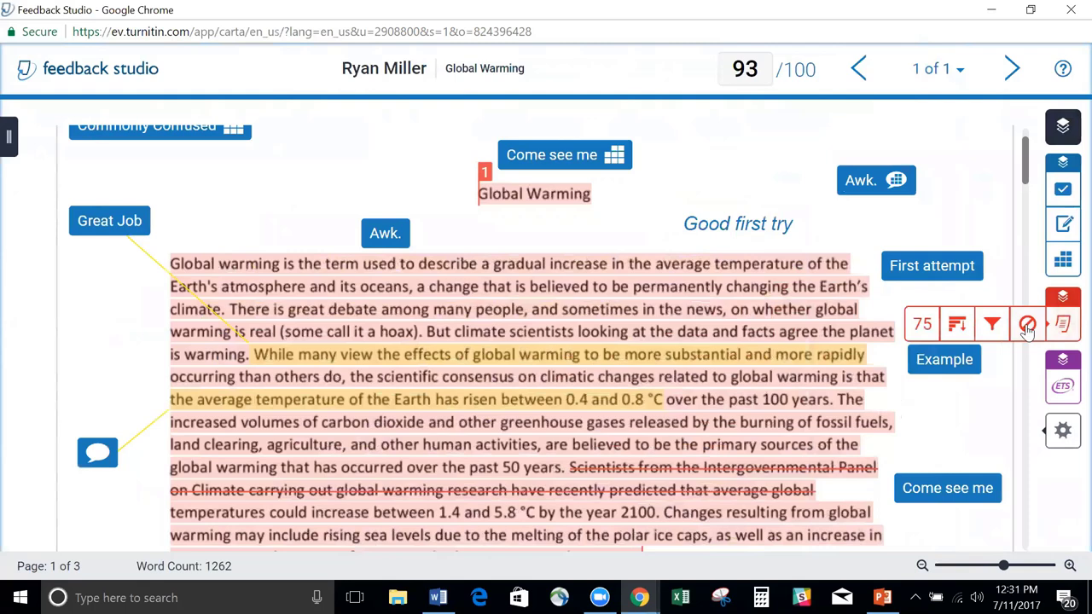
{"action": "left_click", "coordinate": [1027, 325]}
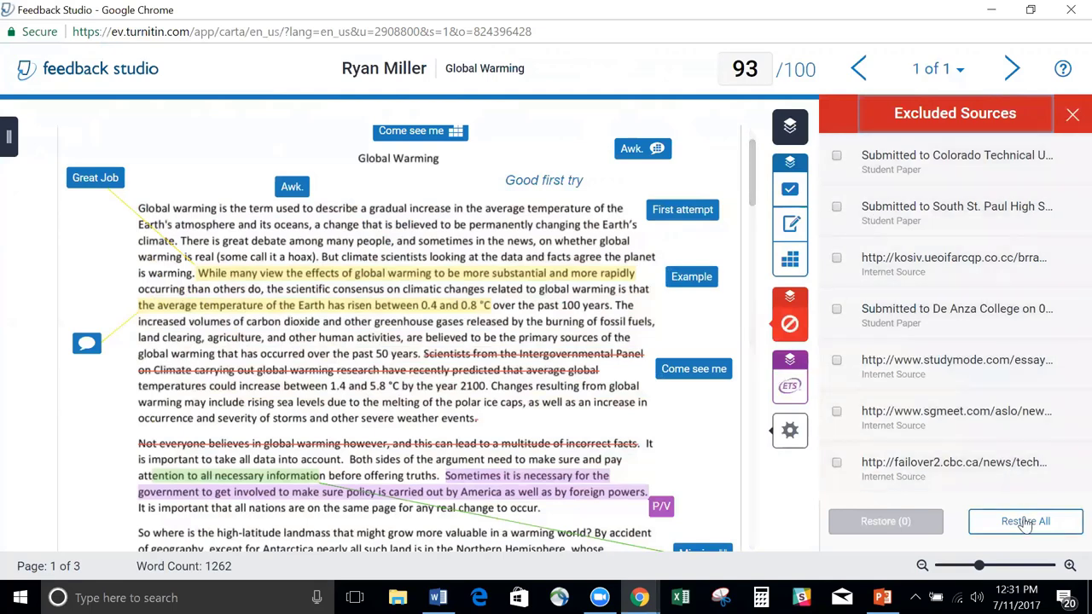
{"action": "left_click", "coordinate": [837, 155]}
{"action": "left_click", "coordinate": [836, 206]}
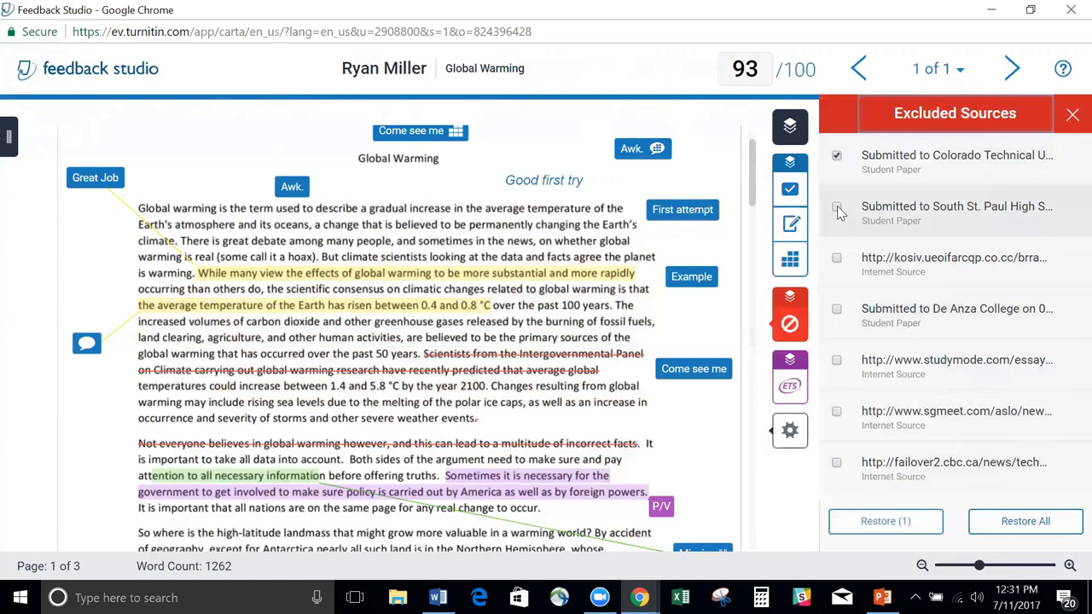
{"action": "left_click", "coordinate": [900, 520]}
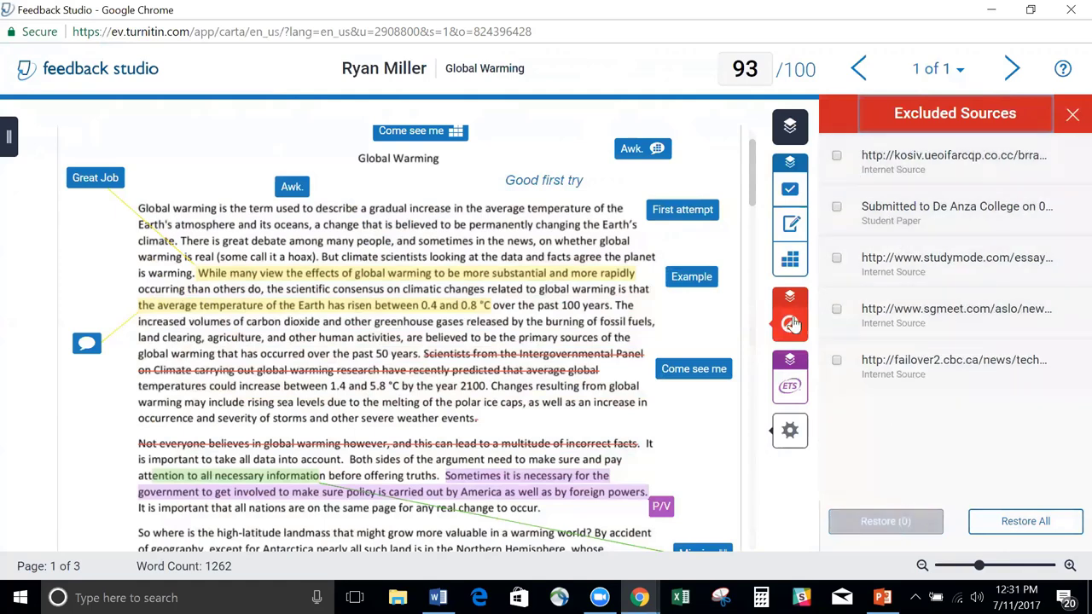